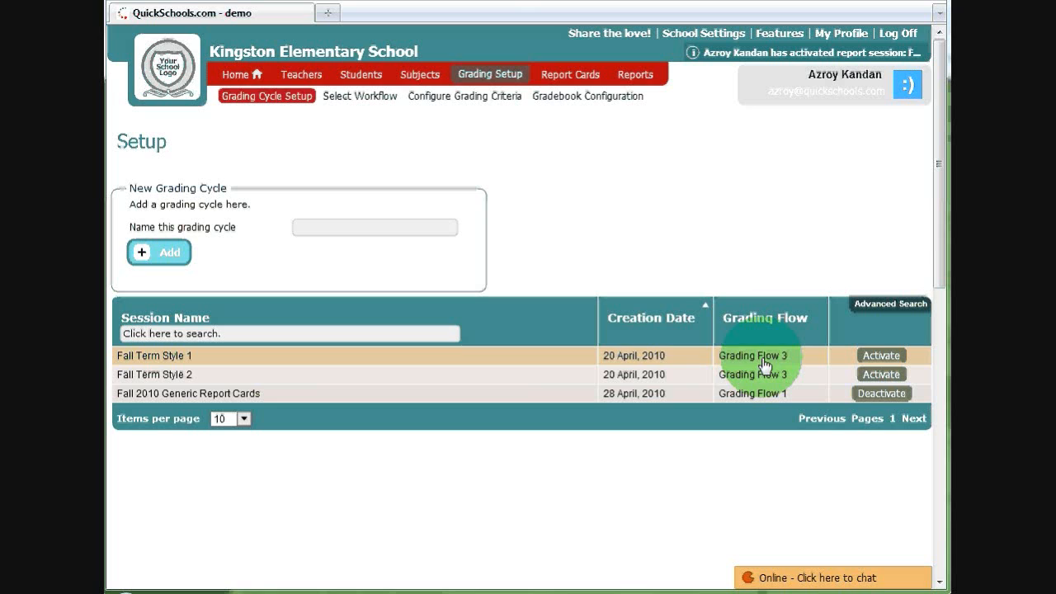
- Activate the grading cycles Fall Term Style 1 and Fall Term Style 2, confirming each activation
left_click(880, 356)
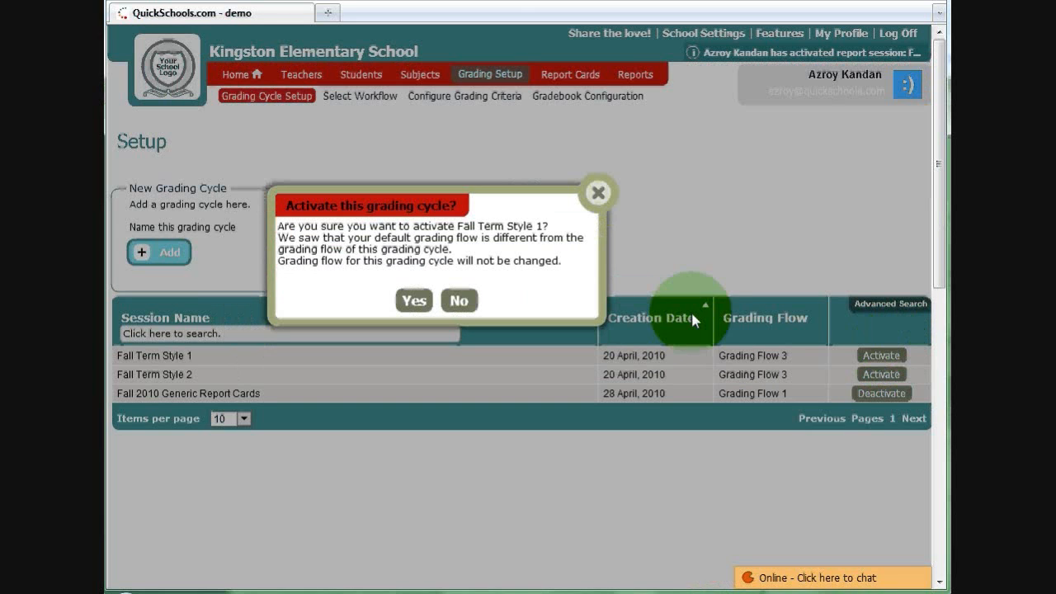
left_click(414, 301)
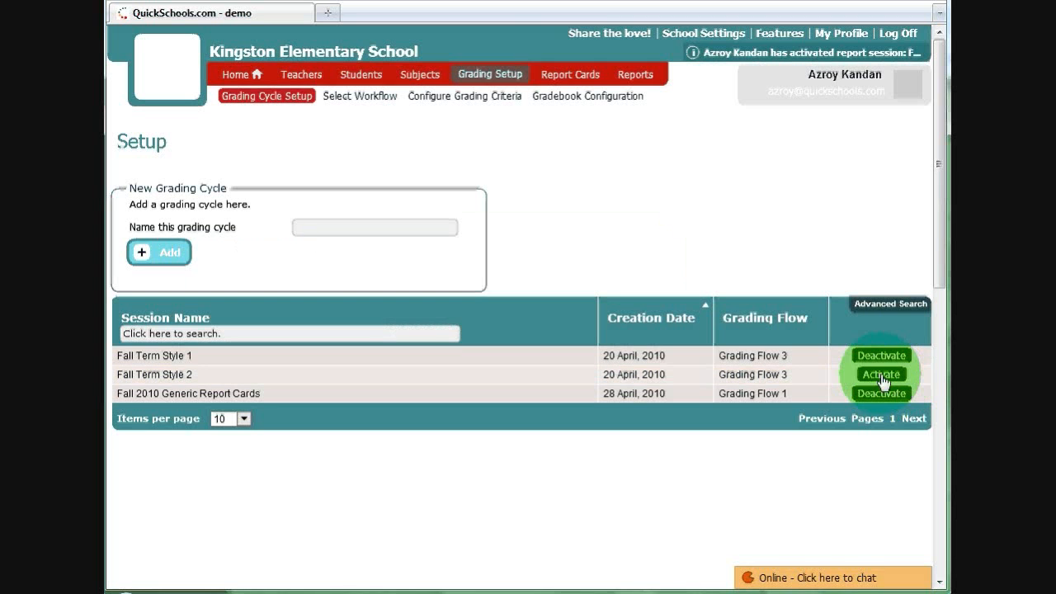
left_click(883, 375)
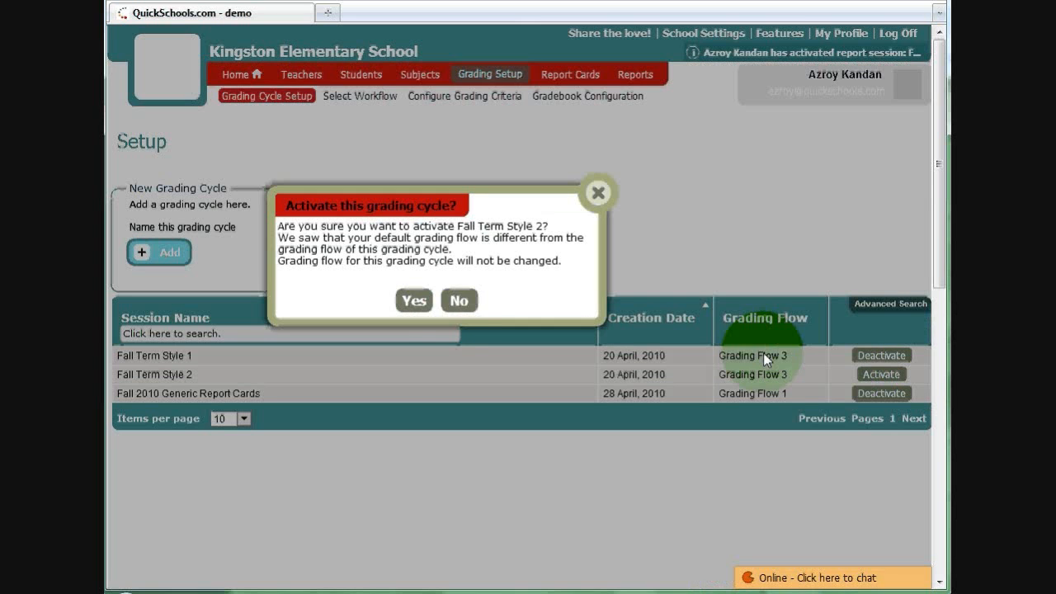
left_click(415, 301)
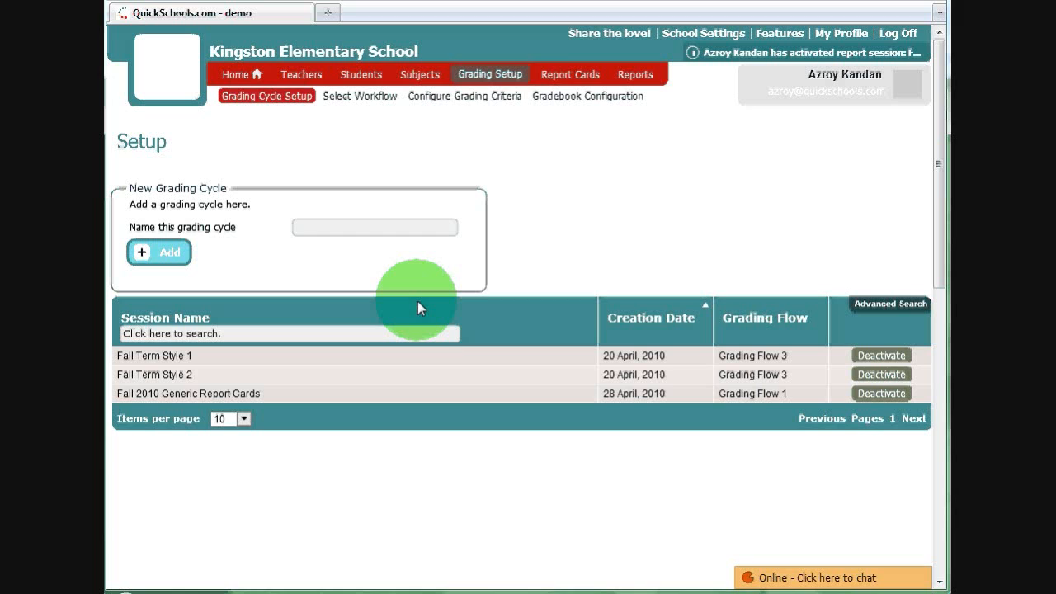
left_click(313, 226)
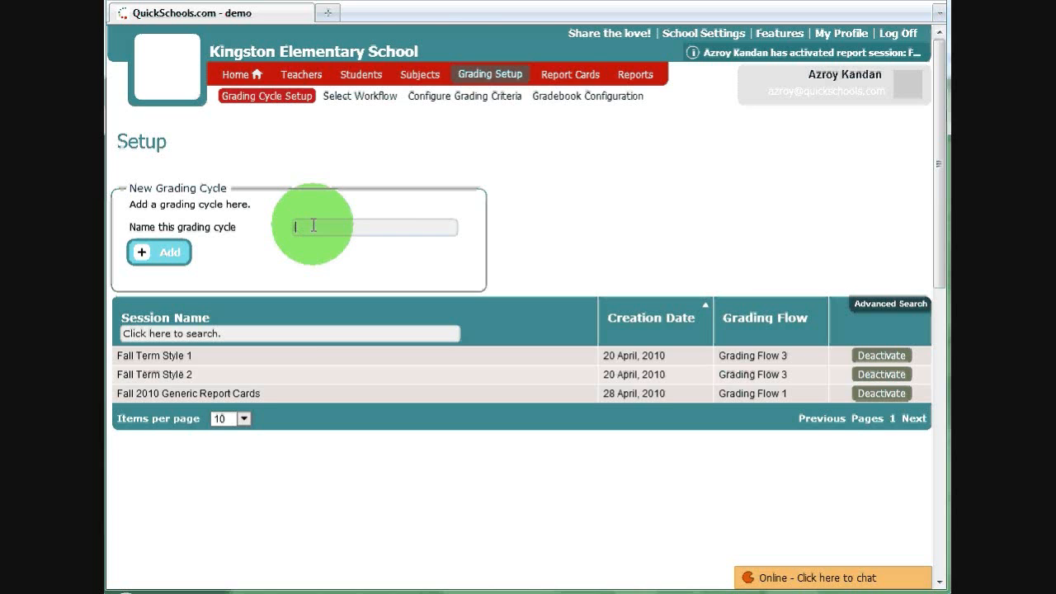
- Log off the administrator account and log in with the Math teacher's username
left_click(899, 34)
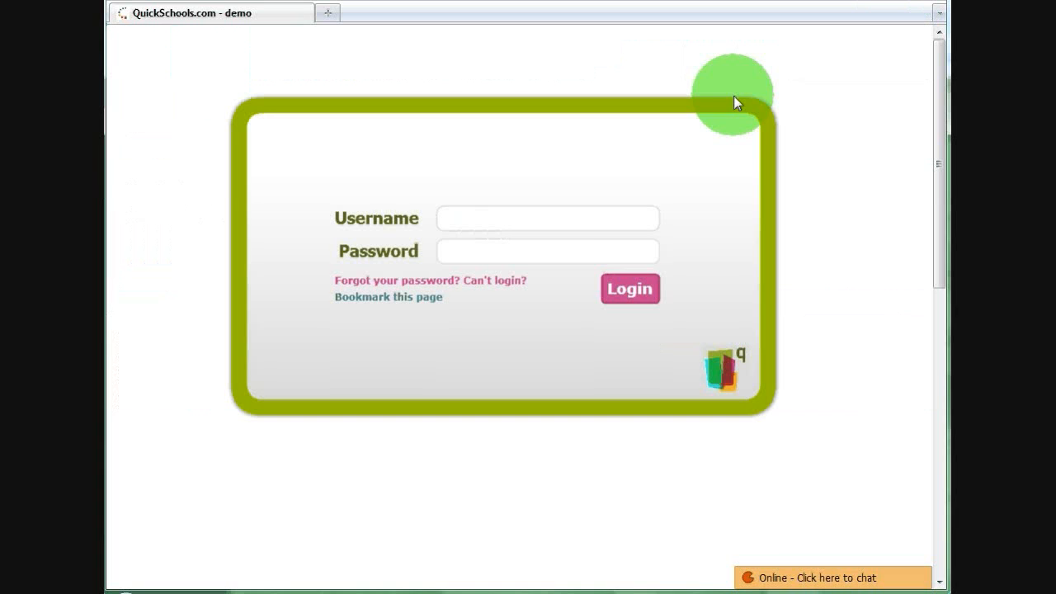
type("kno")
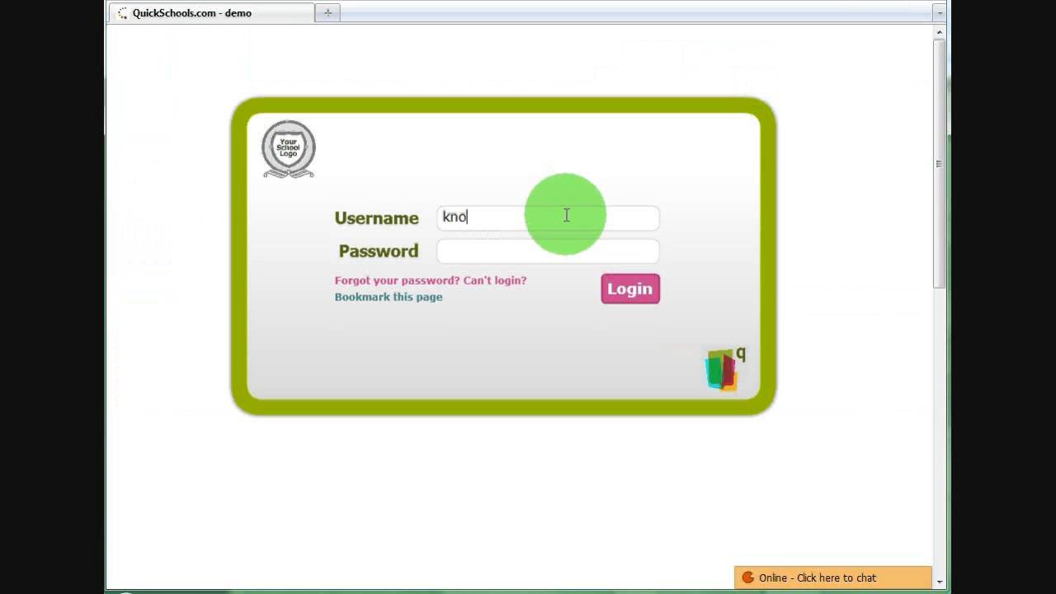
type("wsalot")
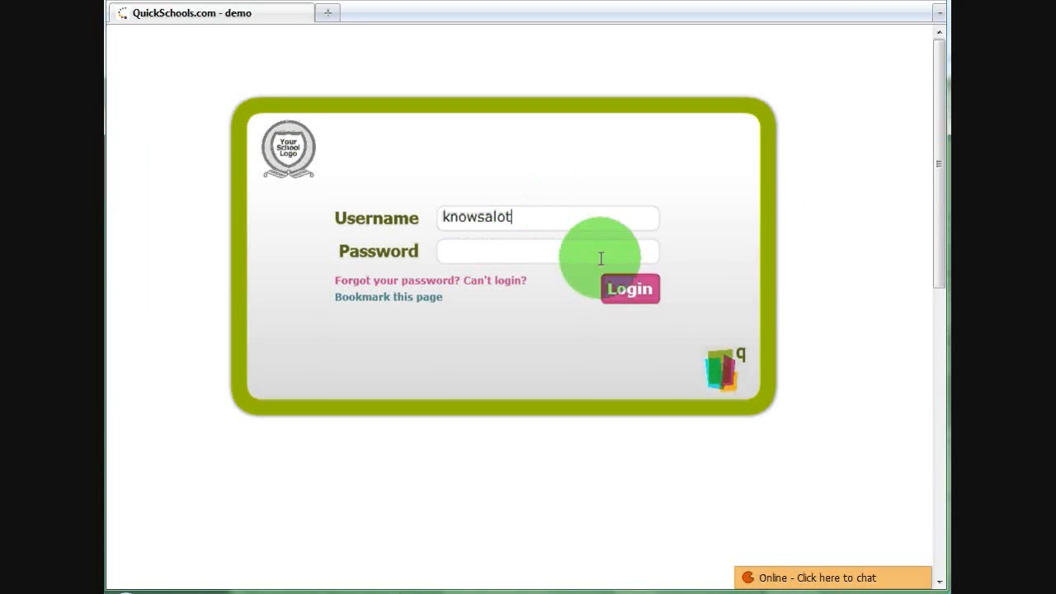
left_click(630, 288)
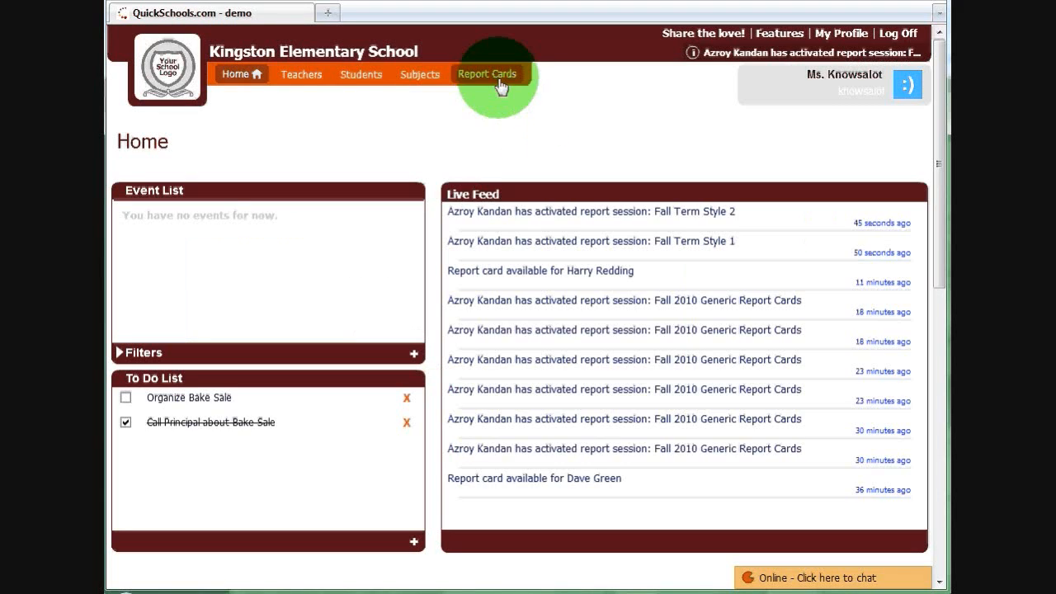
- Open the teacher's report card grading page and switch the grading cycle to Fall Term Style 1
left_click(498, 81)
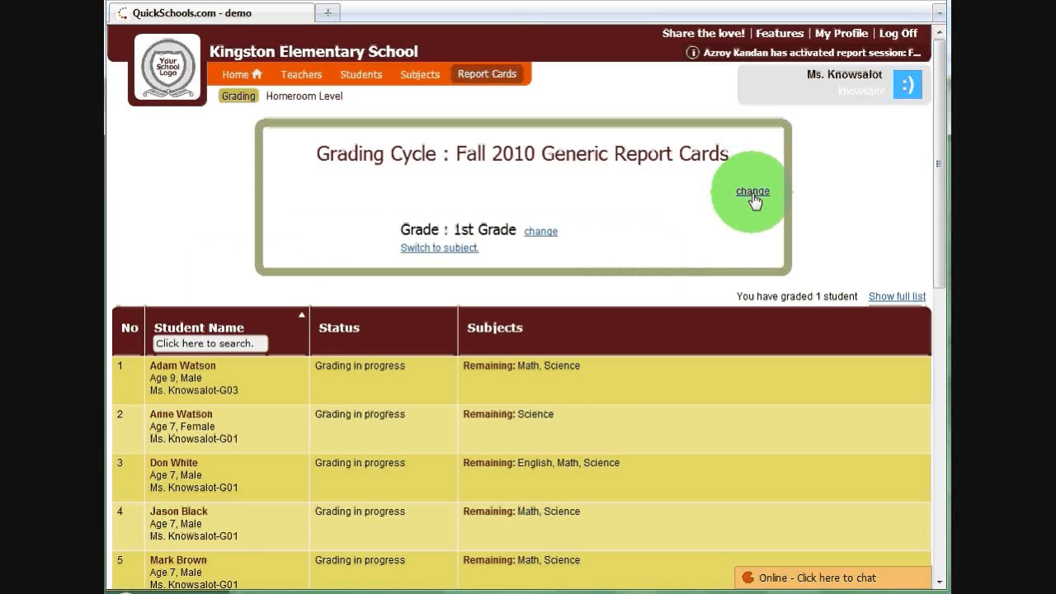
left_click(753, 198)
left_click(499, 281)
double_click(499, 282)
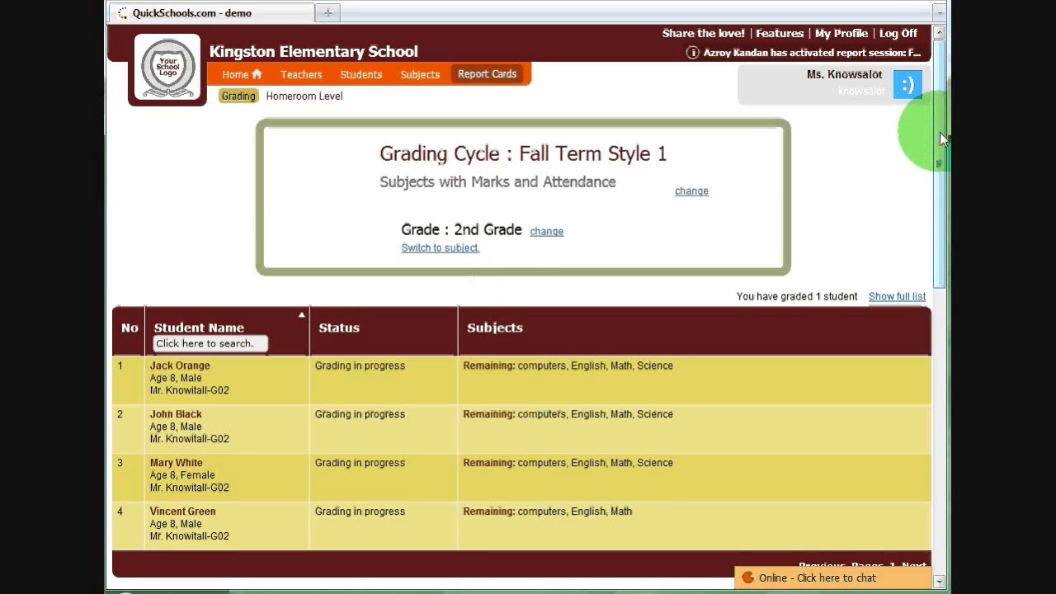
- Check which grades can be selected for grading in this cycle, keeping the current grade
left_click_drag(940, 132, 942, 158)
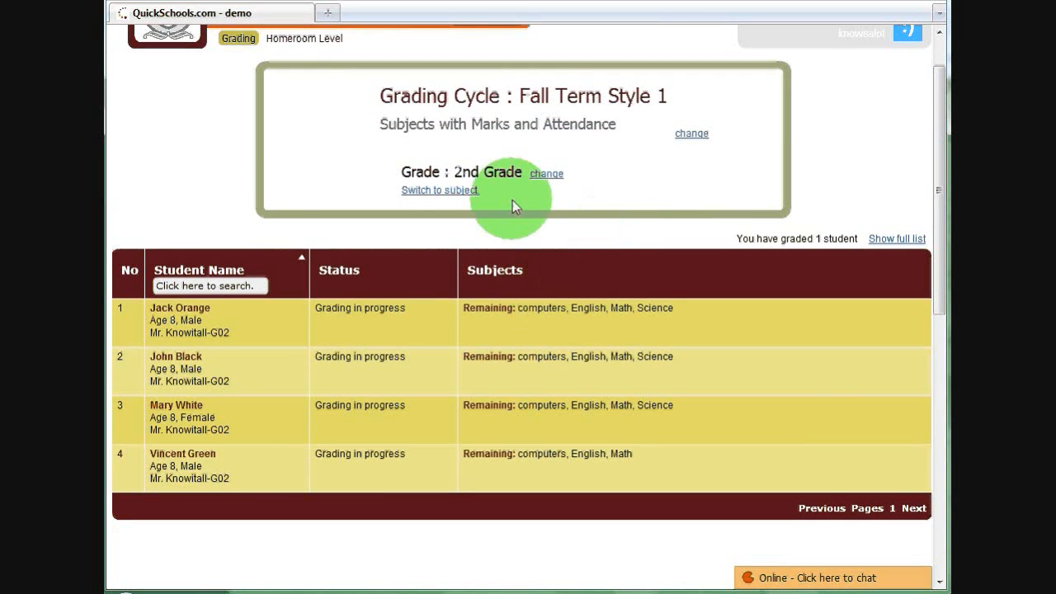
left_click(548, 174)
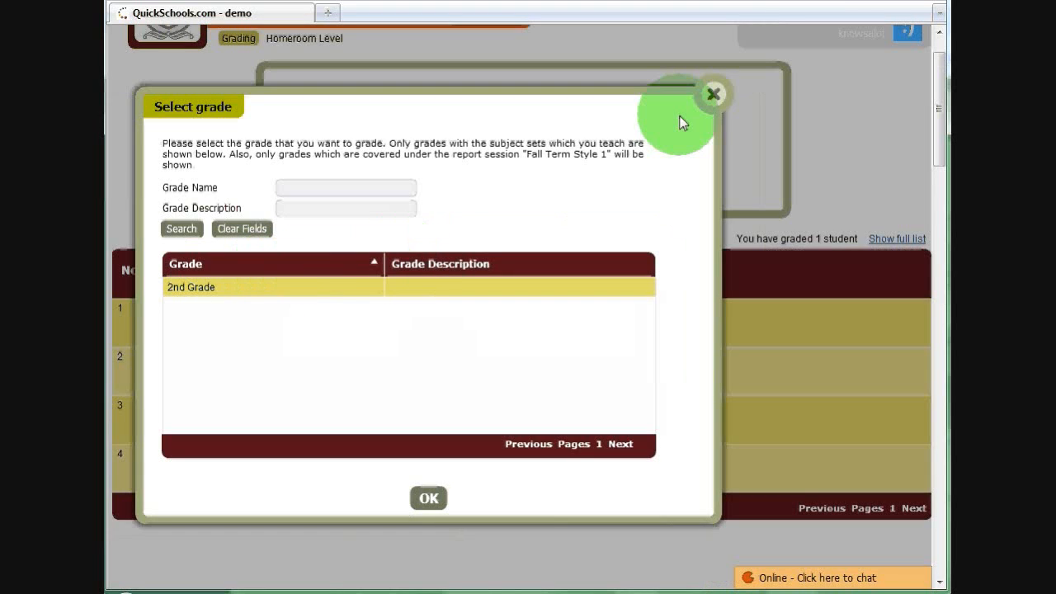
left_click(713, 94)
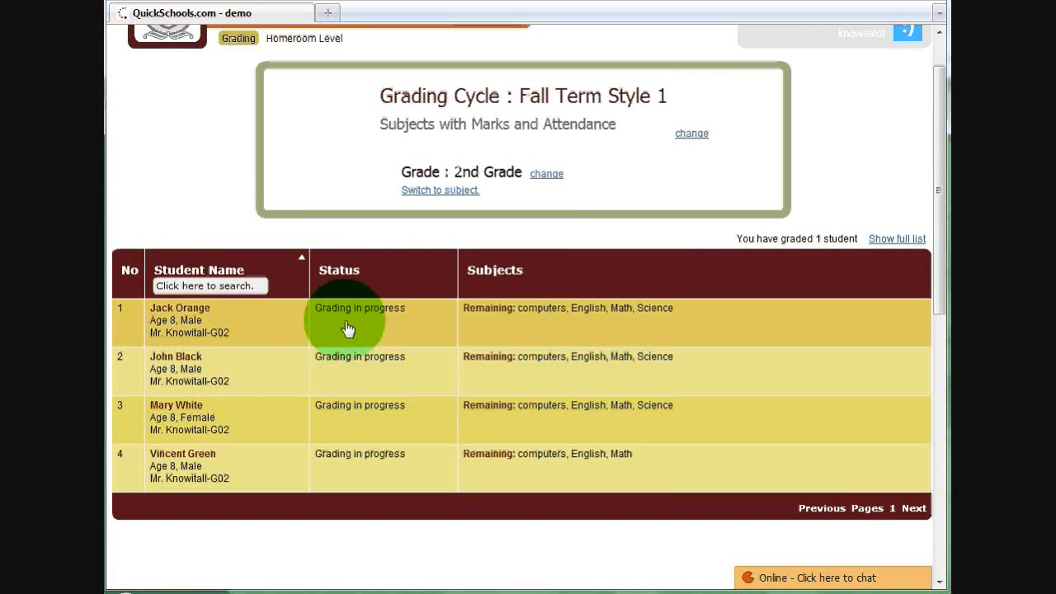
- Open the academic report of the first student in the 2nd Grade list and go through its Math comments and attendance fields
left_click(347, 329)
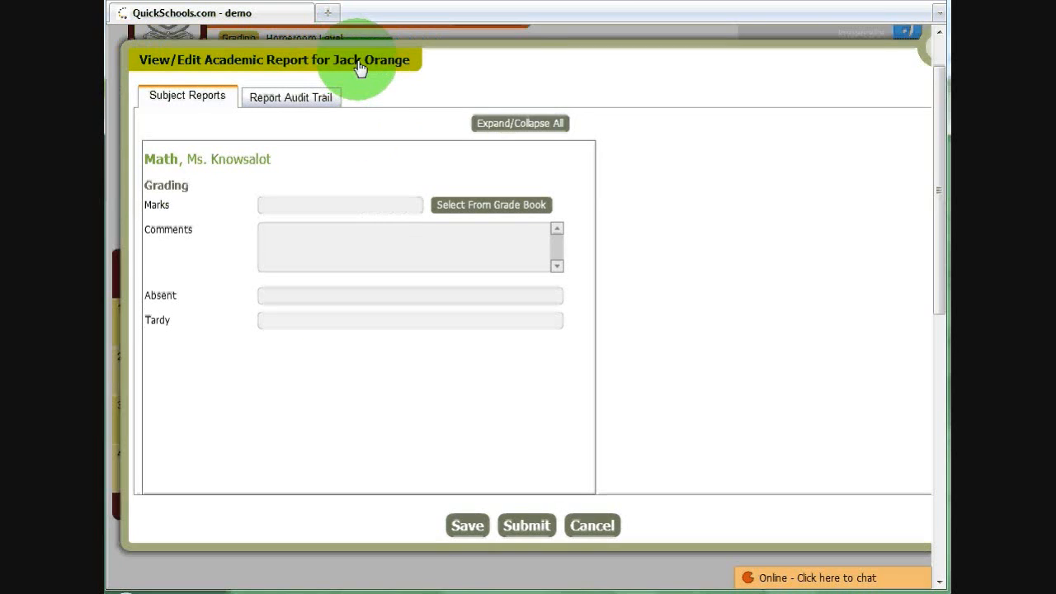
left_click_drag(330, 64, 304, 60)
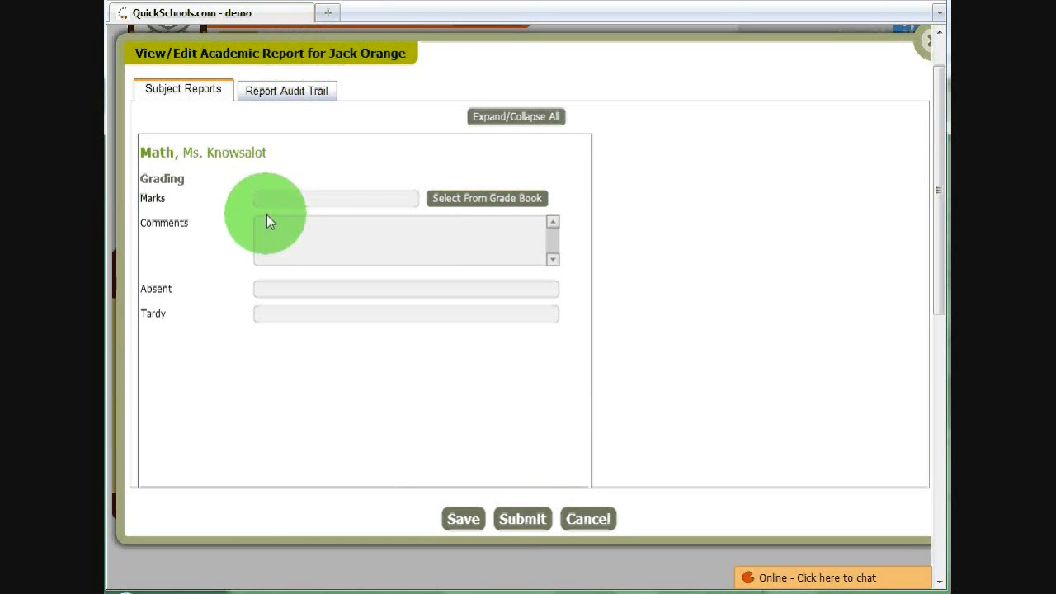
left_click(267, 231)
left_click(273, 291)
left_click(271, 313)
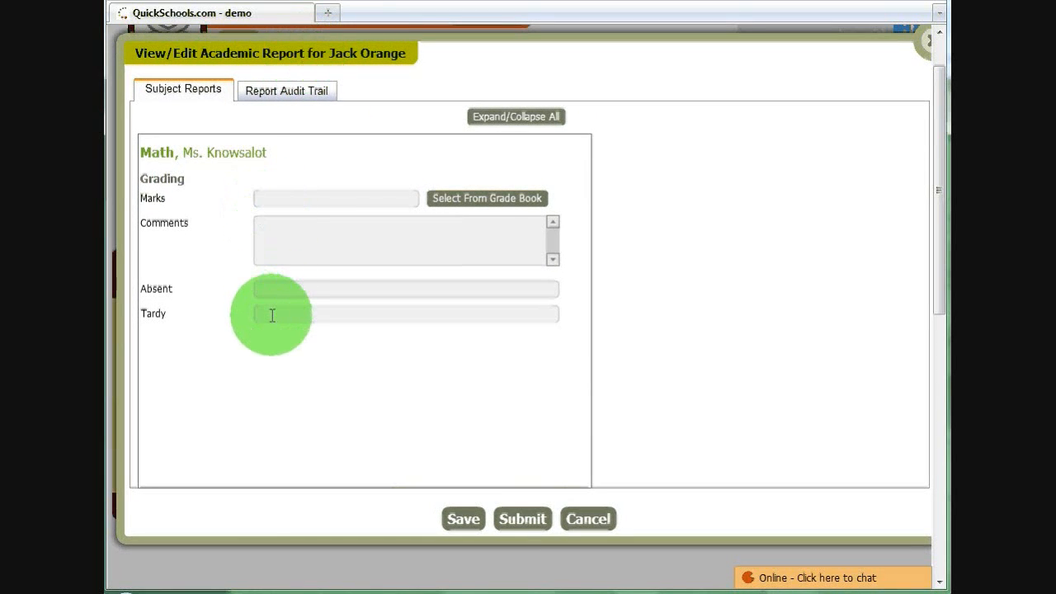
- Fill the Math marks with the Final Grade from the student's grade book and trim the entry to 73.7
left_click(499, 203)
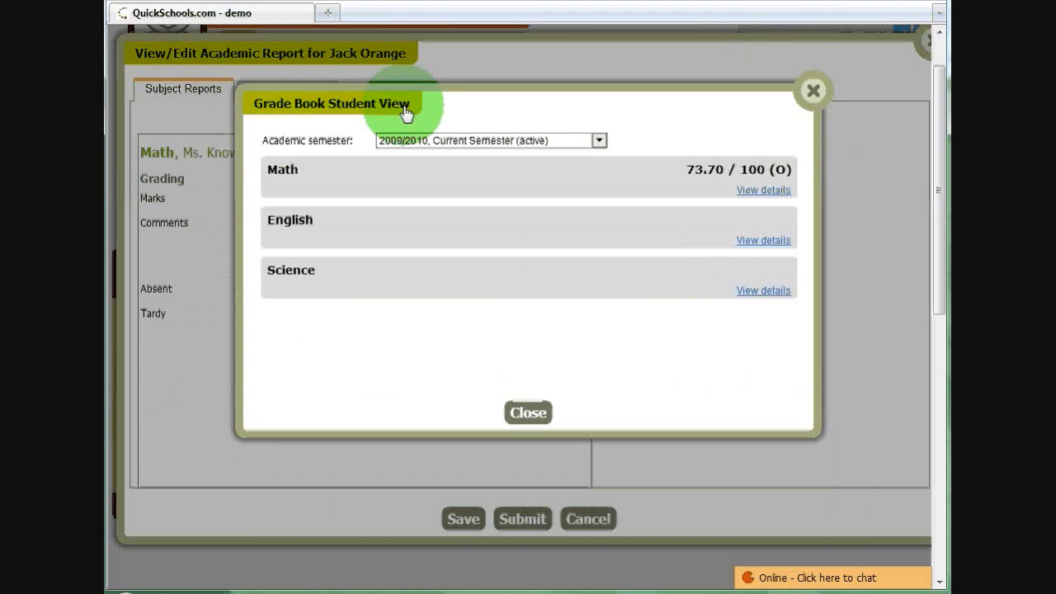
left_click(764, 191)
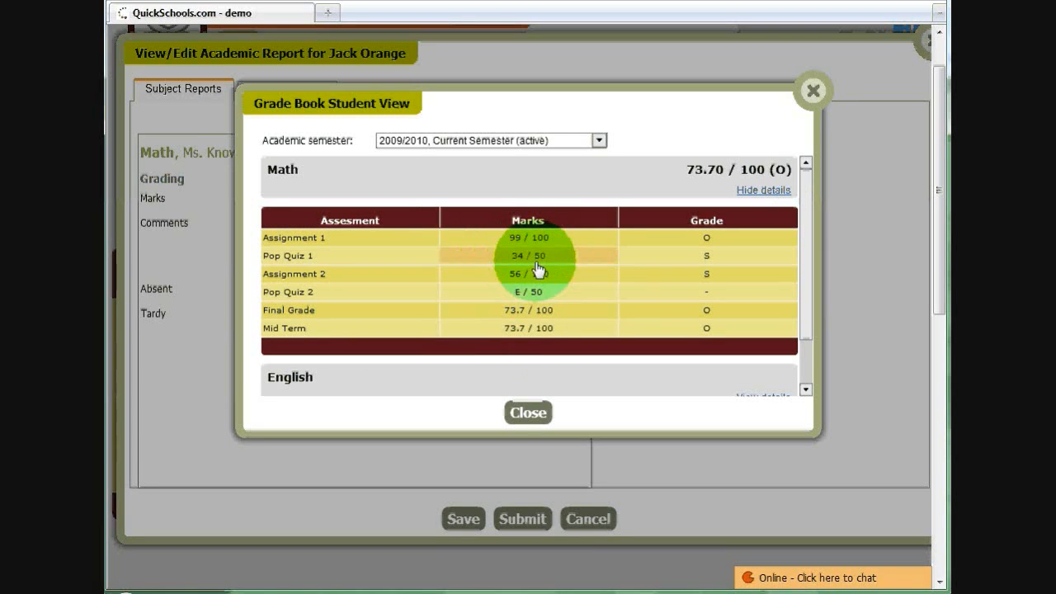
left_click(519, 310)
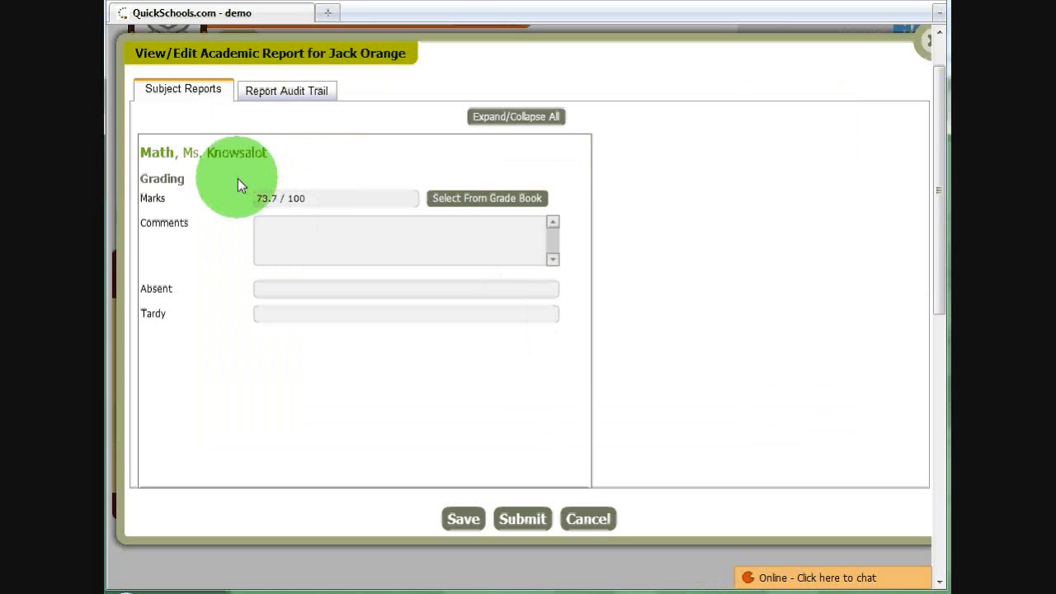
left_click(311, 200)
key("BackSpace")
key("BackSpace")
key("BackSpace")
key("BackSpace")
key("BackSpace")
key("BackSpace")
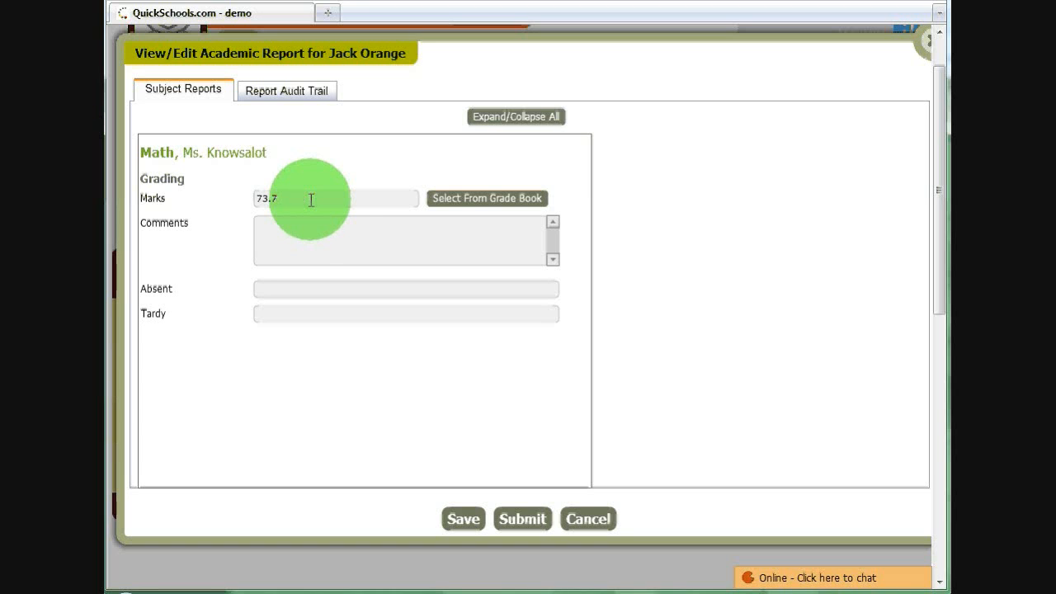
- Enter the Math comment "Great Job!" with Absent 2 and Tardy 1, and submit the report
left_click(326, 223)
type("Gre")
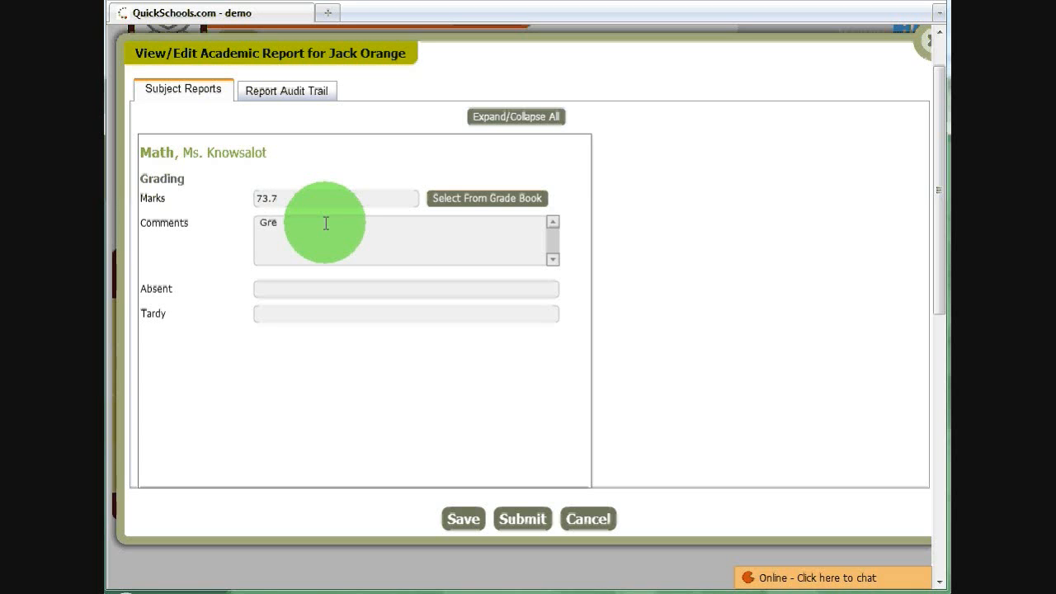
type("at Job!")
key("ctrl+a")
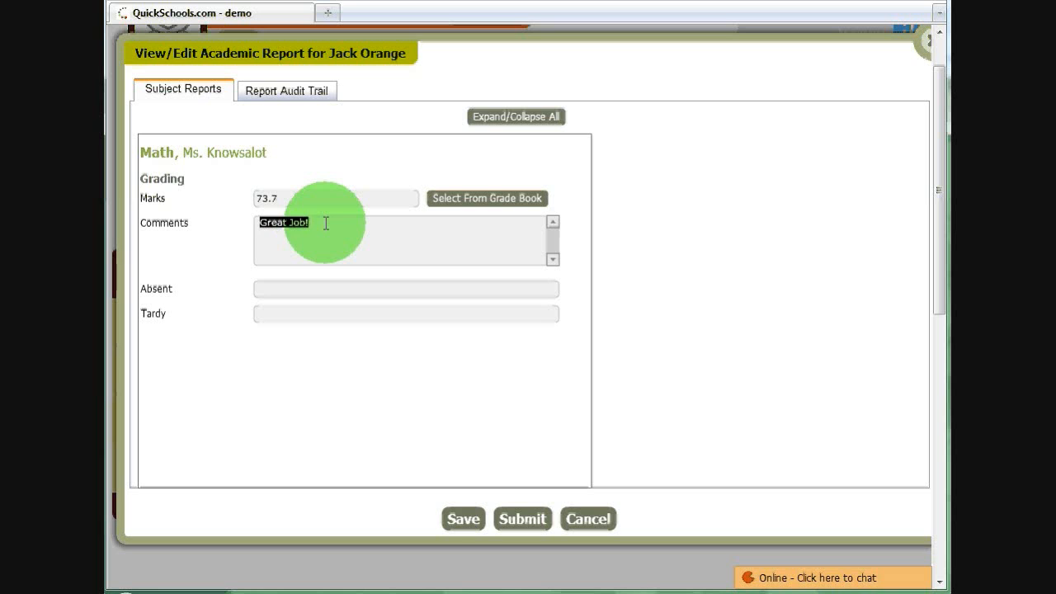
left_click(308, 288)
type("2")
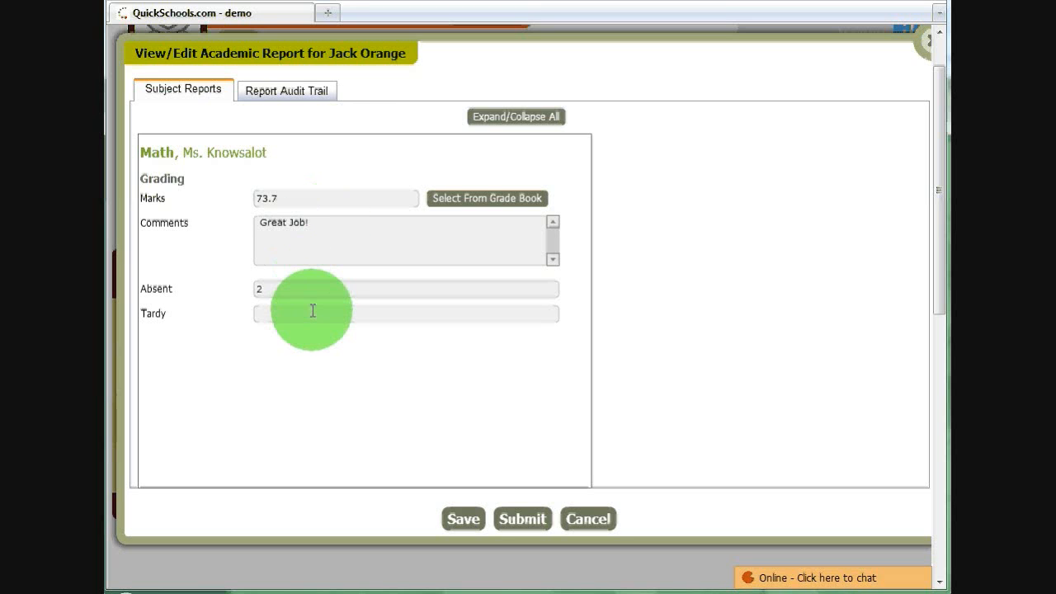
left_click(312, 312)
type("1")
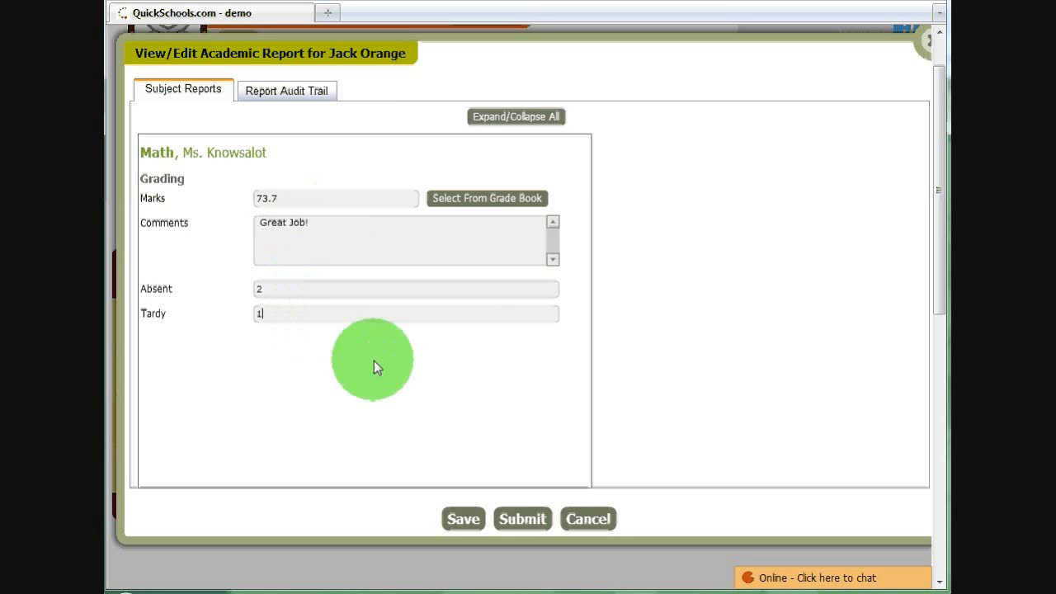
left_click(521, 518)
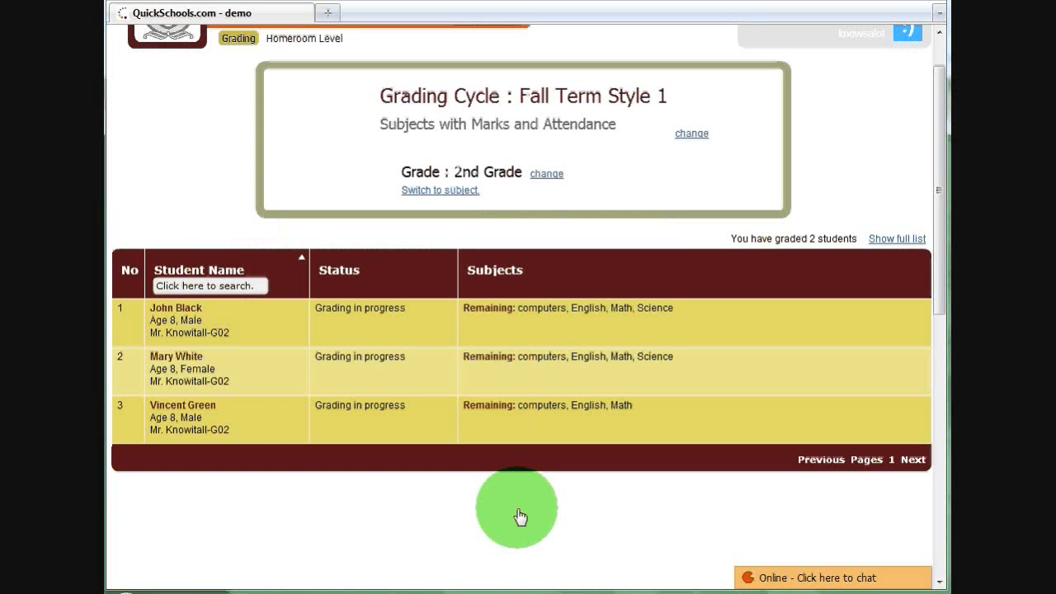
- Log off the teacher account and log in with the principal's account
left_click_drag(940, 158, 941, 118)
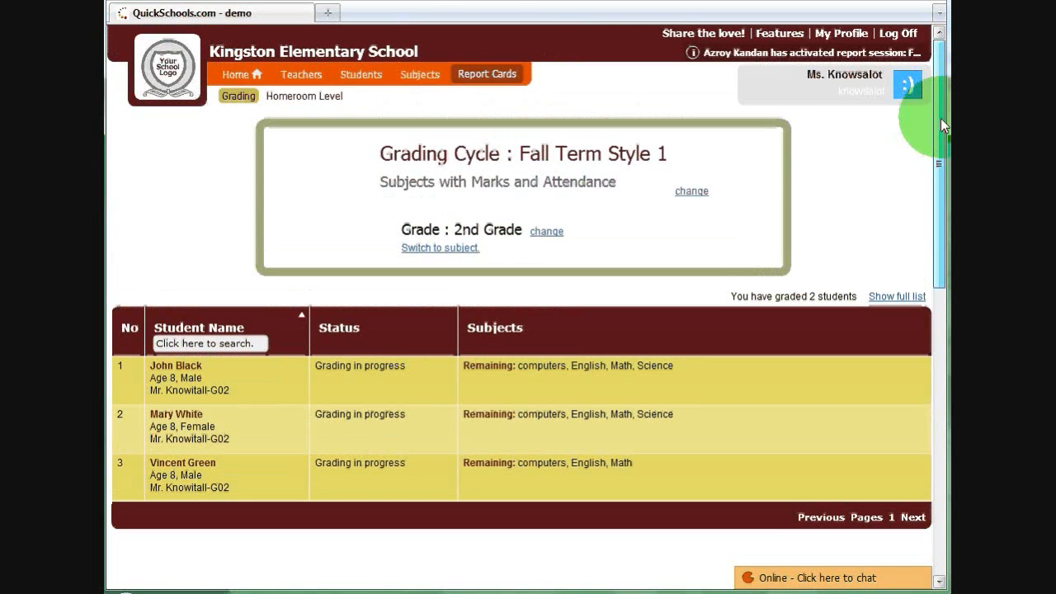
left_click(724, 259)
left_click(898, 33)
left_click(543, 217)
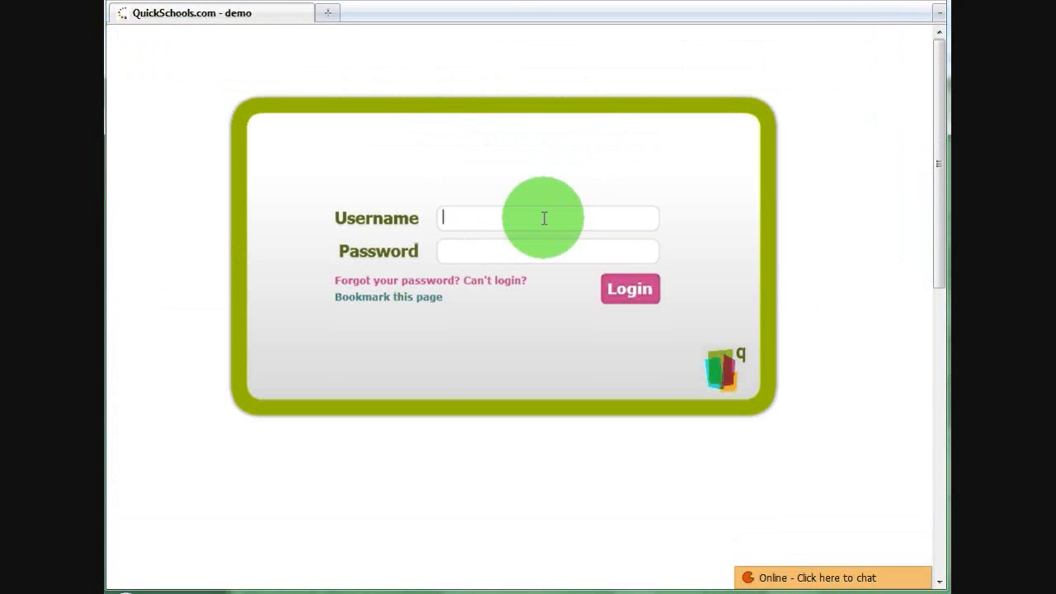
type("principal")
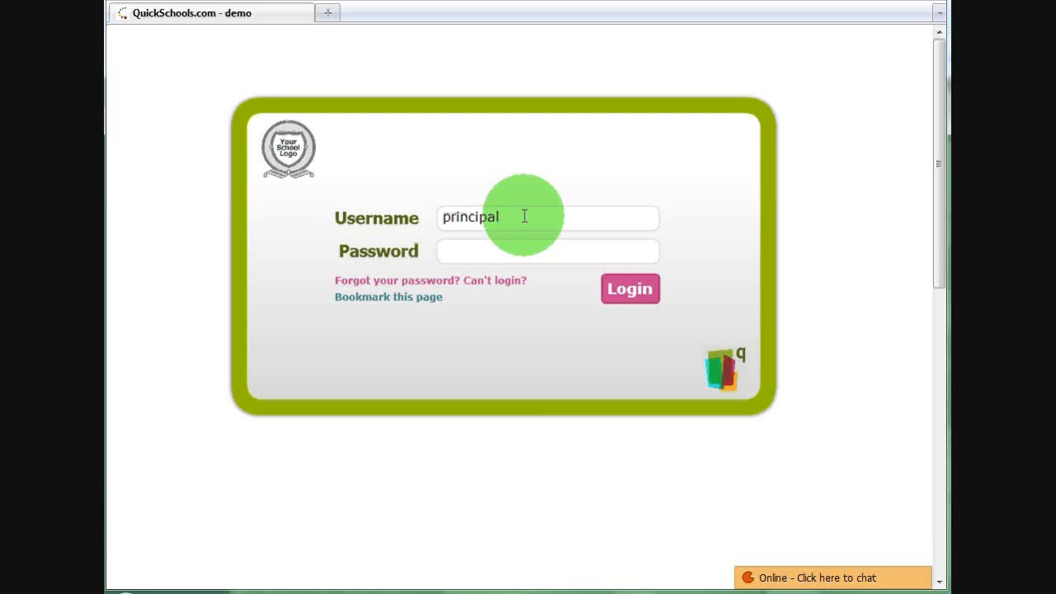
key("Return")
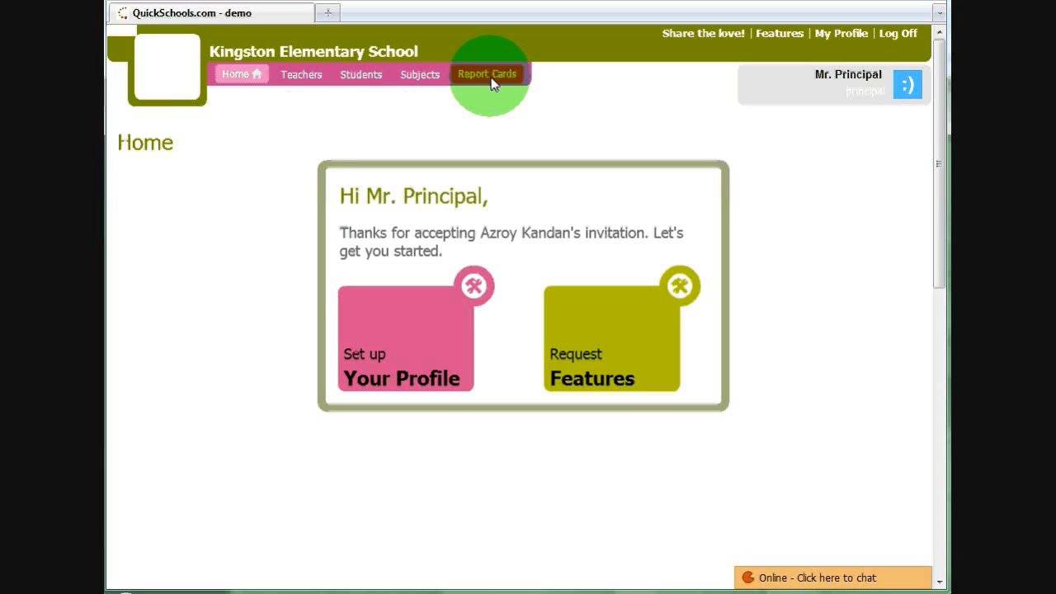
- Switch the principal-level report cards to the Fall Term Style 1 grading cycle and list the report cards of all students
left_click(492, 80)
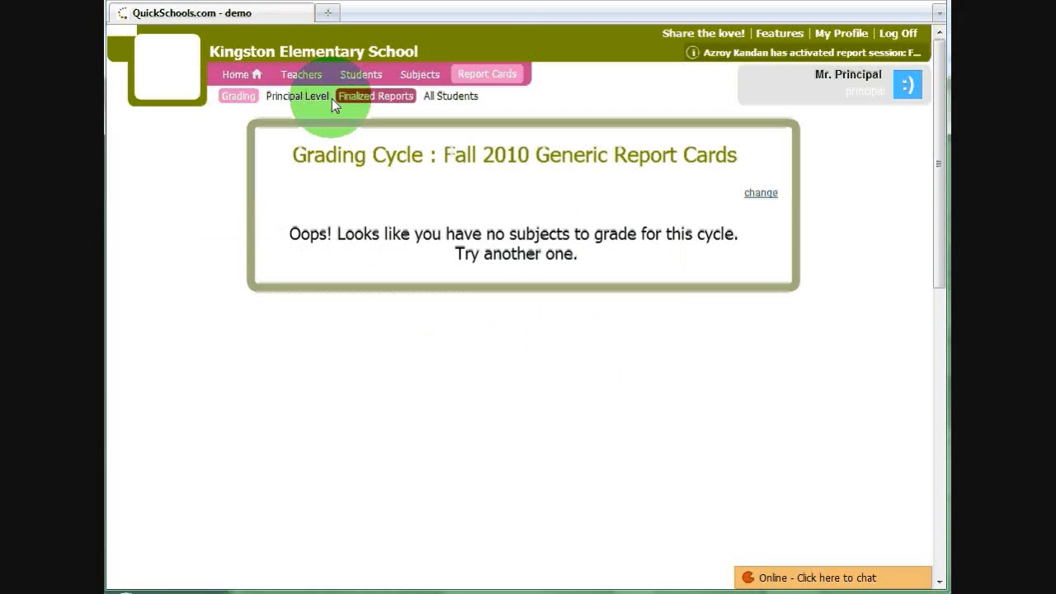
left_click(307, 96)
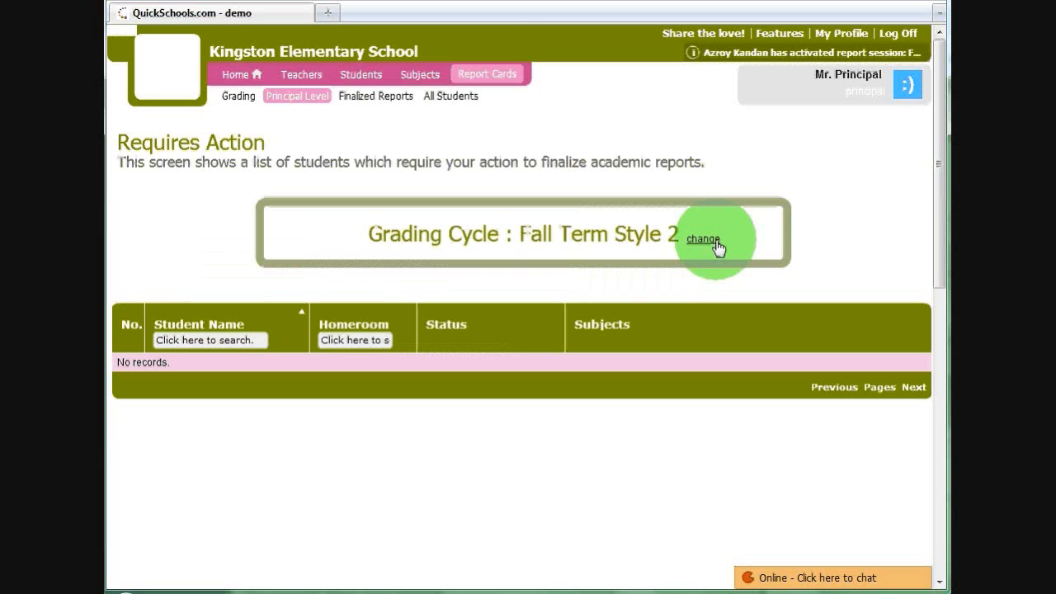
left_click(703, 239)
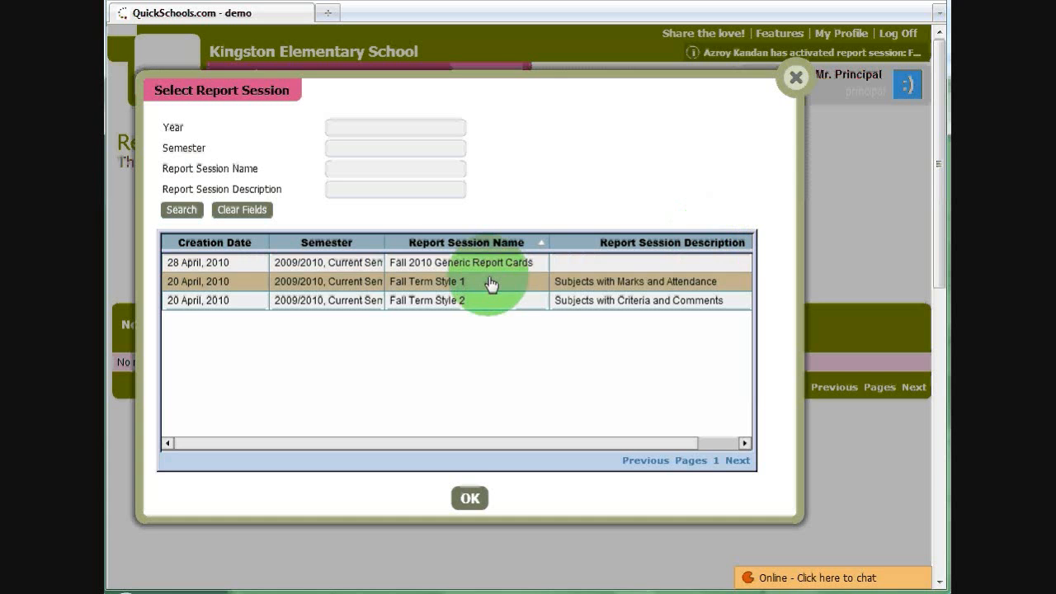
double_click(491, 283)
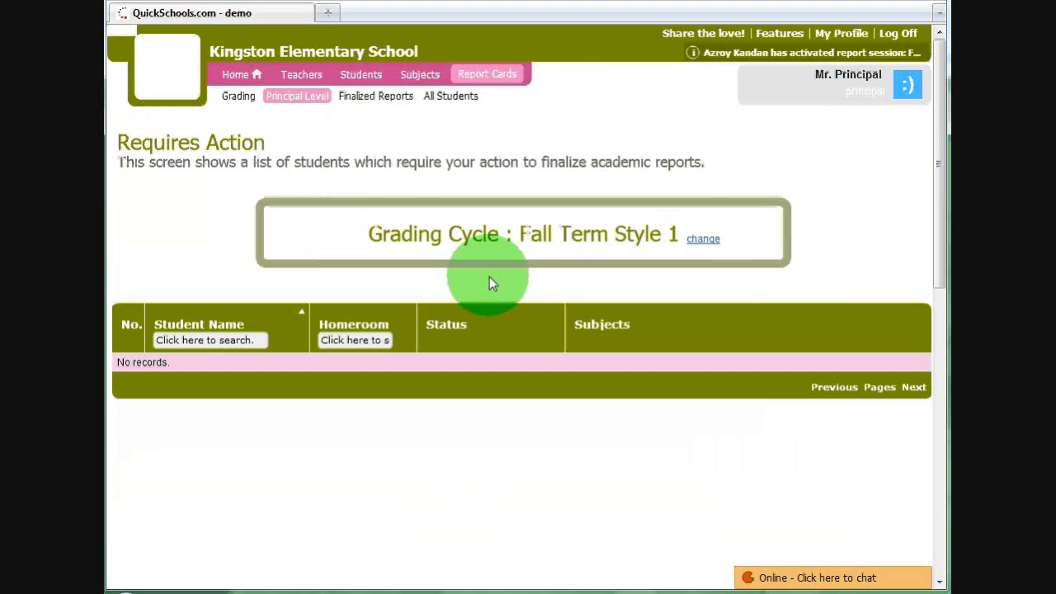
left_click(454, 104)
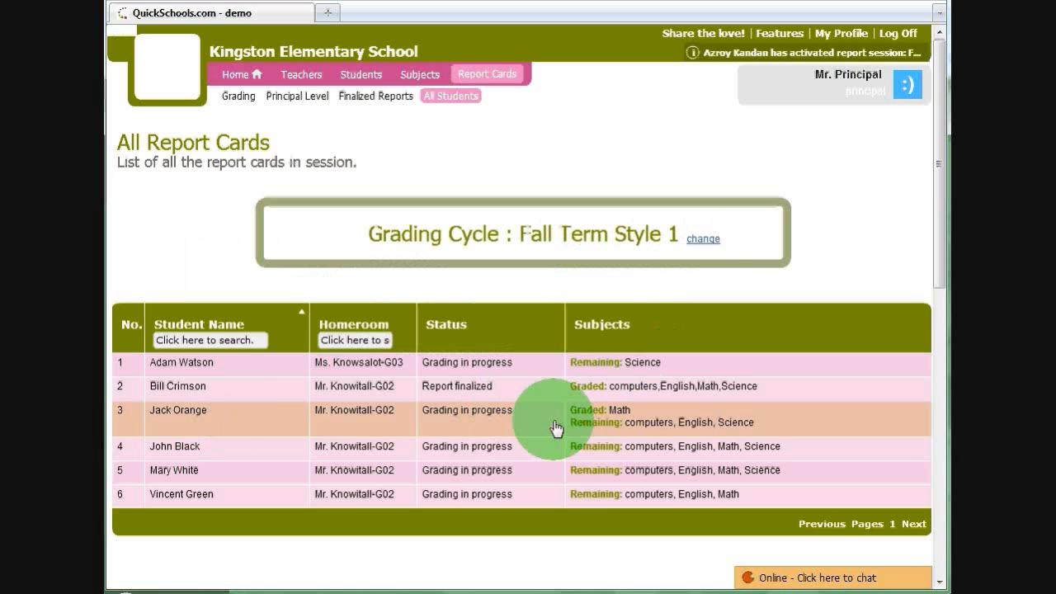
- Open the report of the student with only Math graded, review the pending subjects and their teachers, and close it
left_click(679, 434)
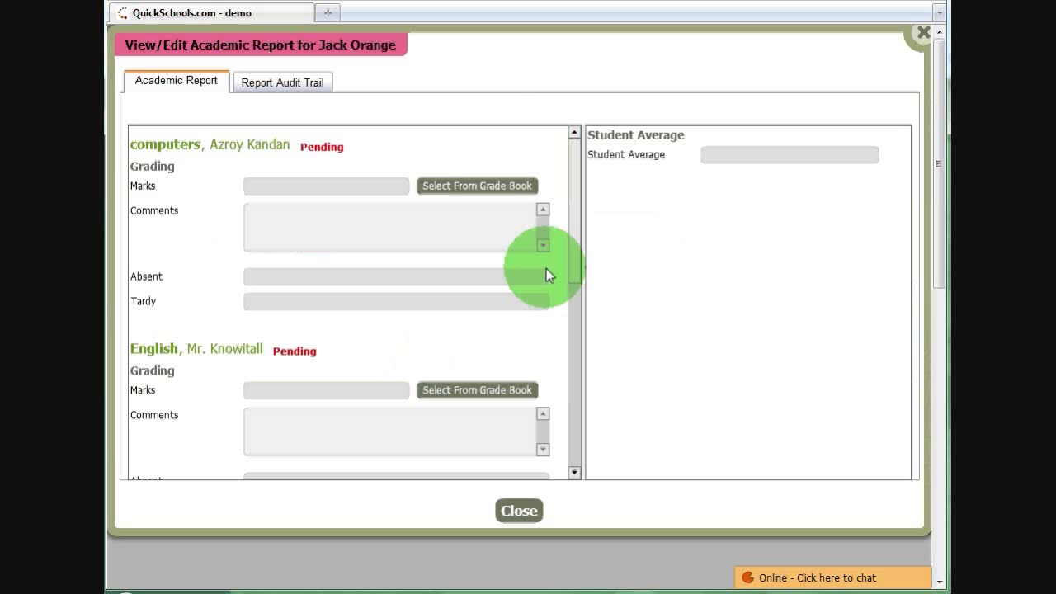
left_click_drag(208, 143, 263, 147)
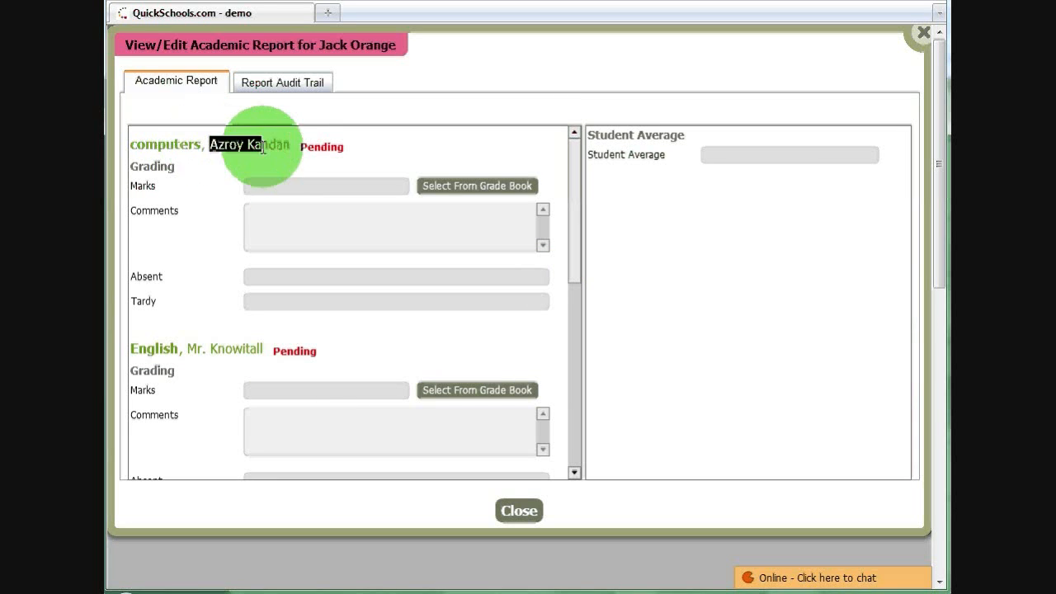
left_click_drag(197, 348, 250, 349)
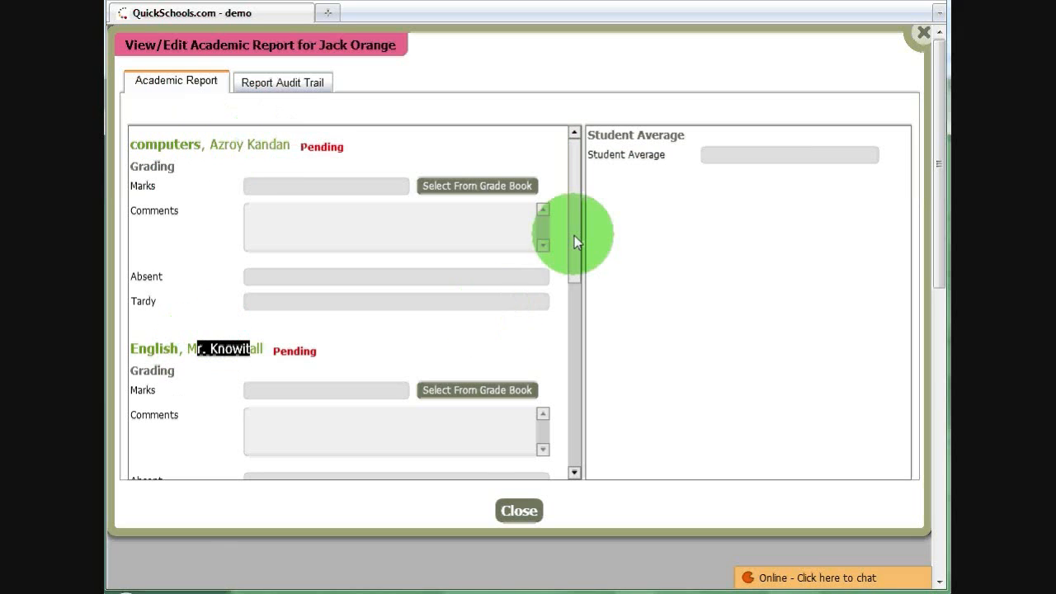
left_click_drag(575, 237, 595, 430)
left_click(518, 510)
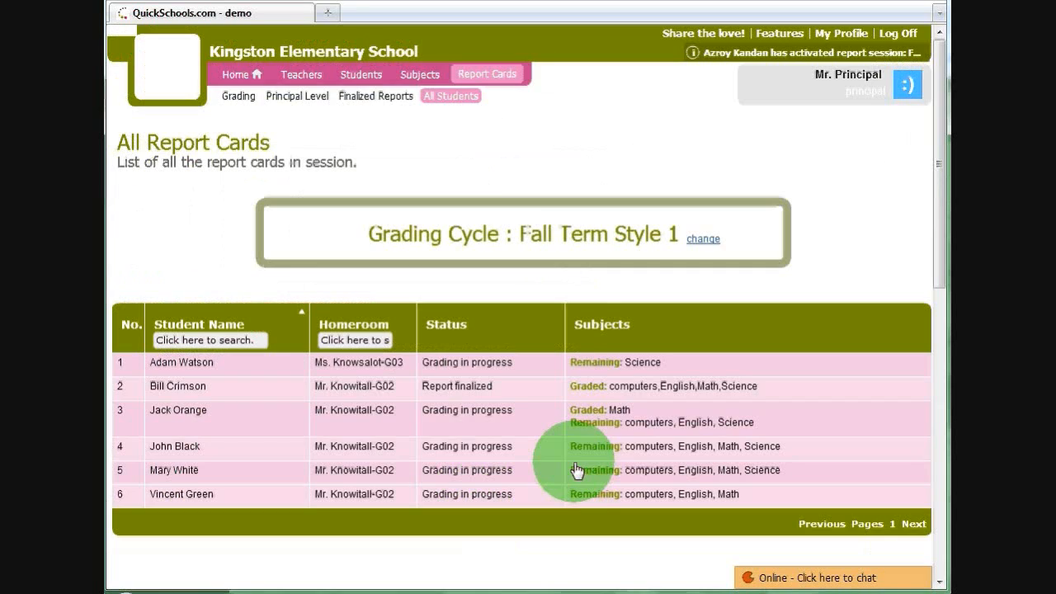
- Log off the principal account and log in with the English teacher's account
left_click(889, 34)
left_click(448, 215)
type("knowi")
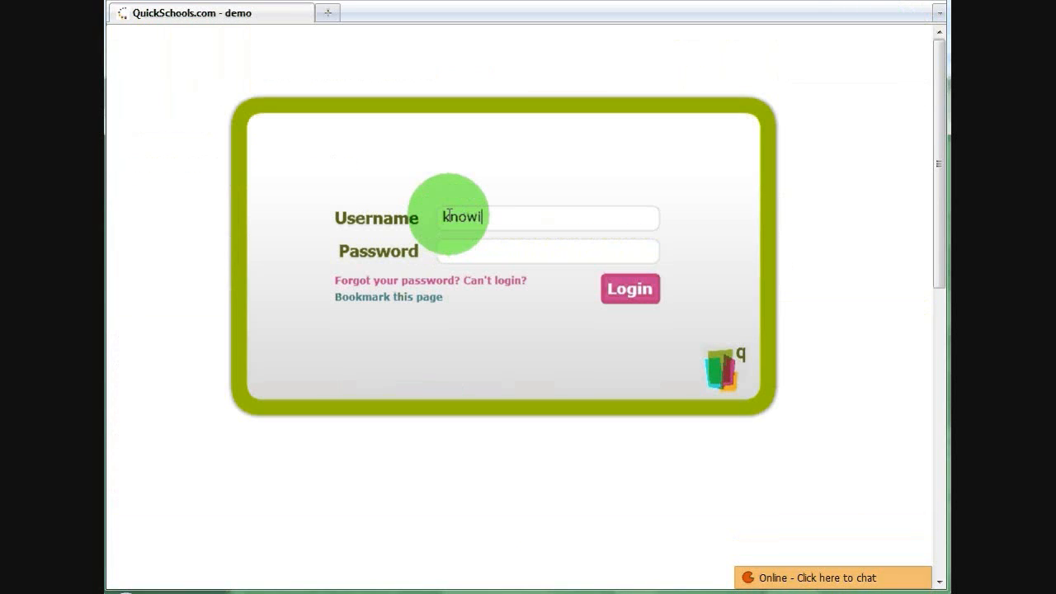
type("tall")
key("Return")
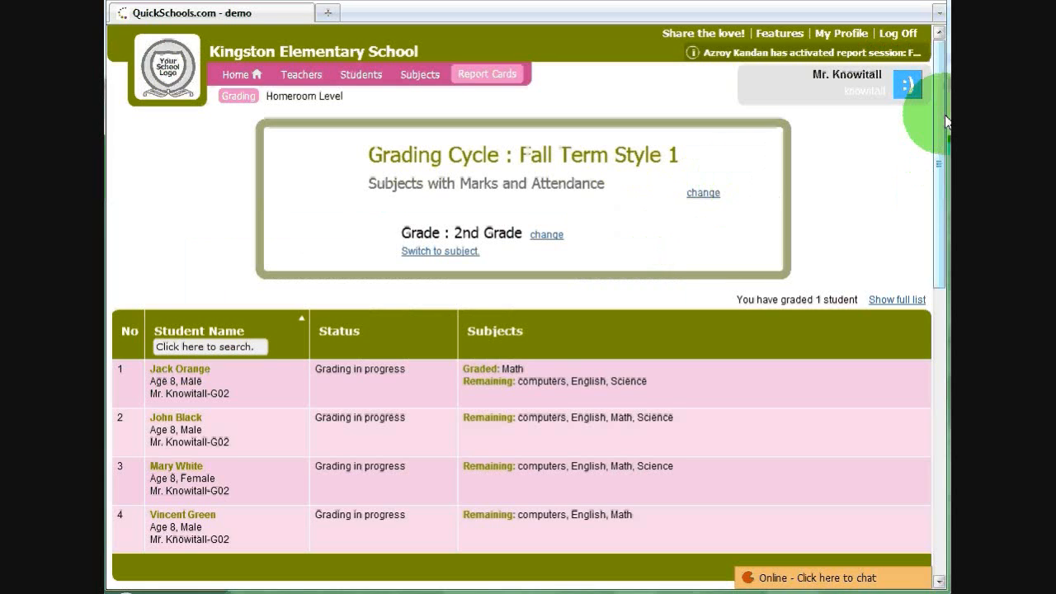
- Open the report of the student with Math graded, enter English marks 76, comment "Excellent work", Absent 0 and Tardy 0, and submit it
scroll(943, 141, "down", 1)
left_click(512, 342)
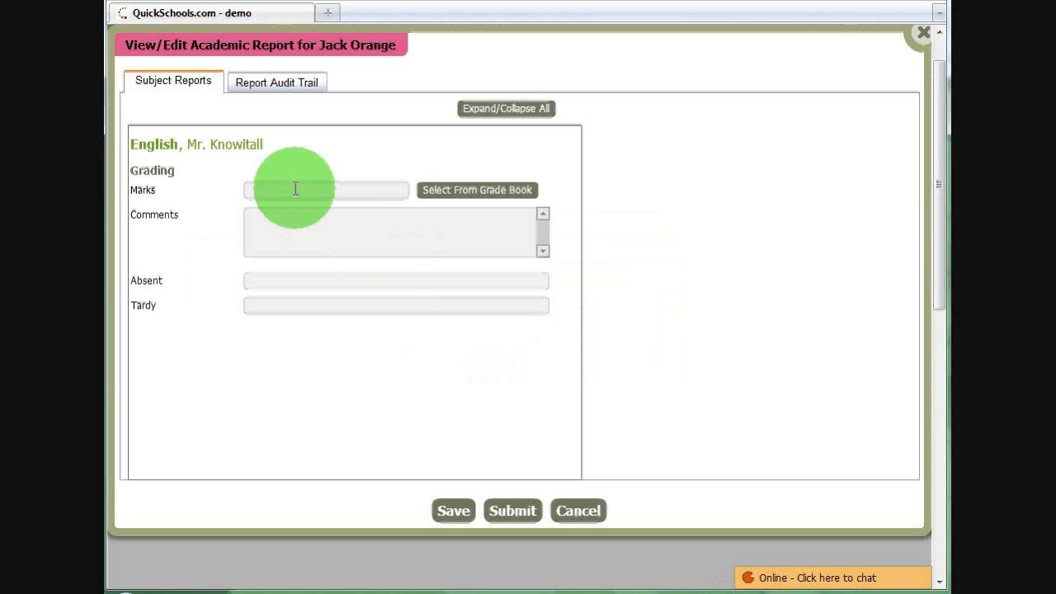
type("76")
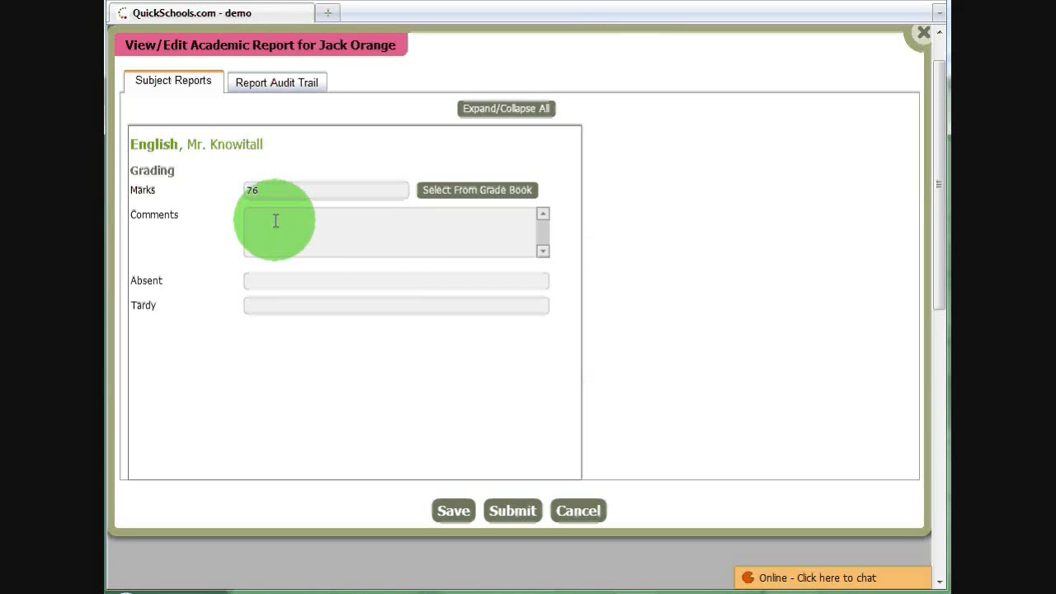
left_click(276, 221)
type("Excellent work")
key("Tab")
type("0")
key("Tab")
type("0")
left_click(513, 509)
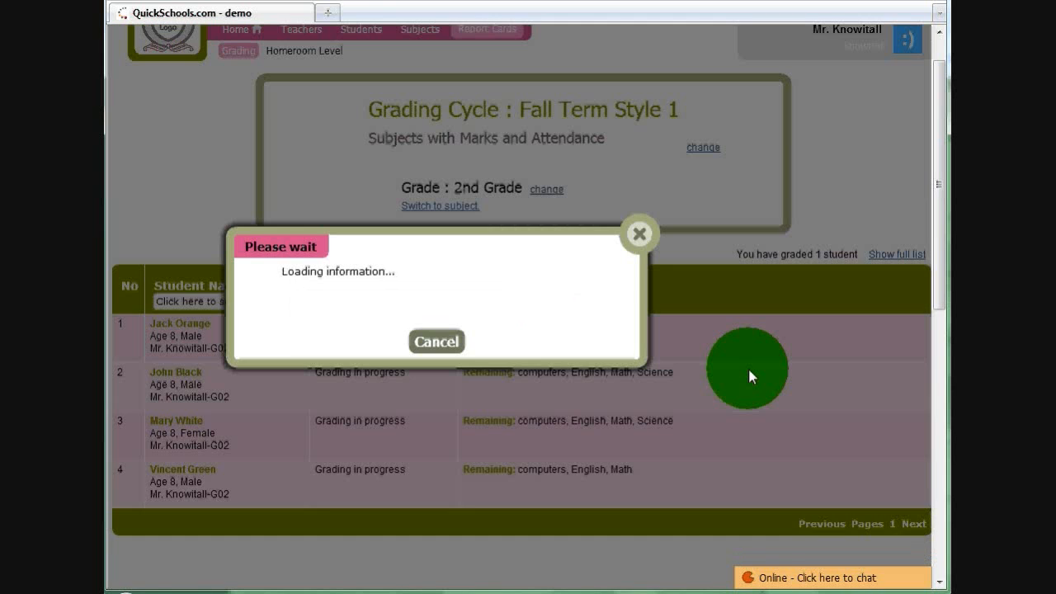
- Log off the English teacher's account and log in with the e-mail username of the computers and Science teacher
scroll(935, 125, "up", 1)
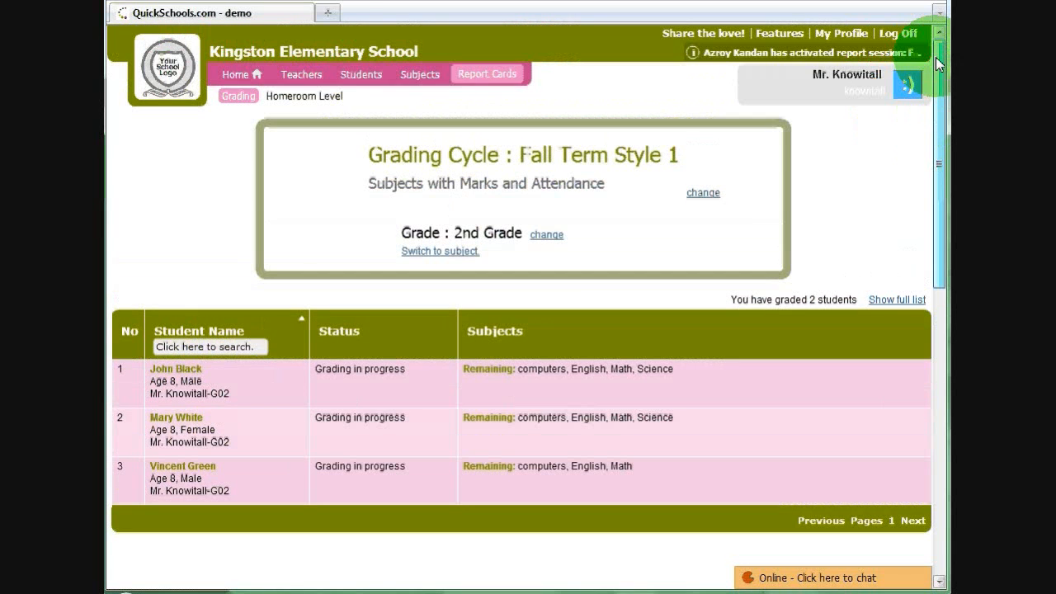
left_click(901, 40)
left_click(535, 219)
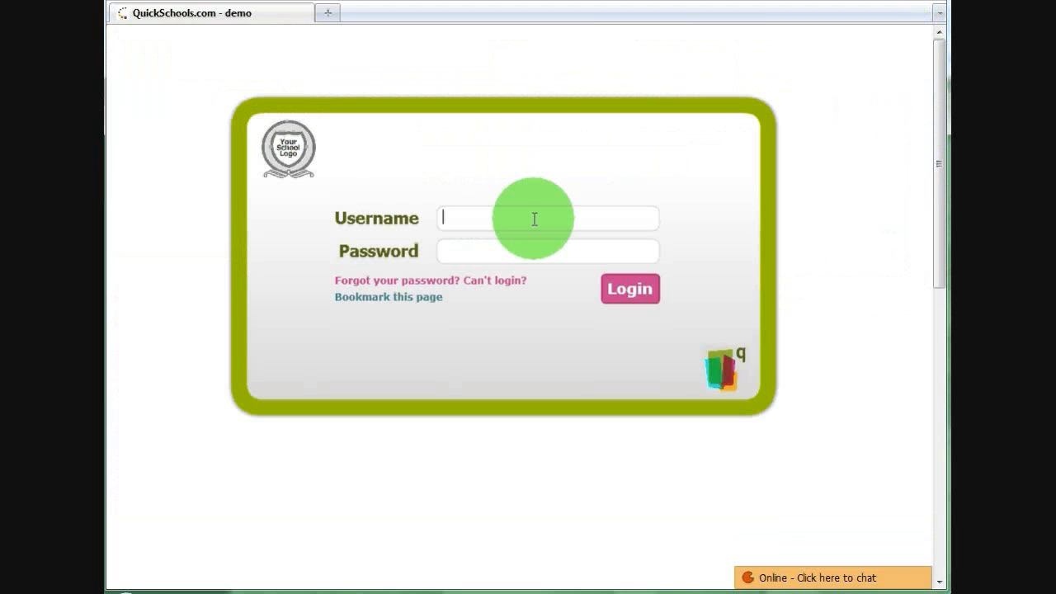
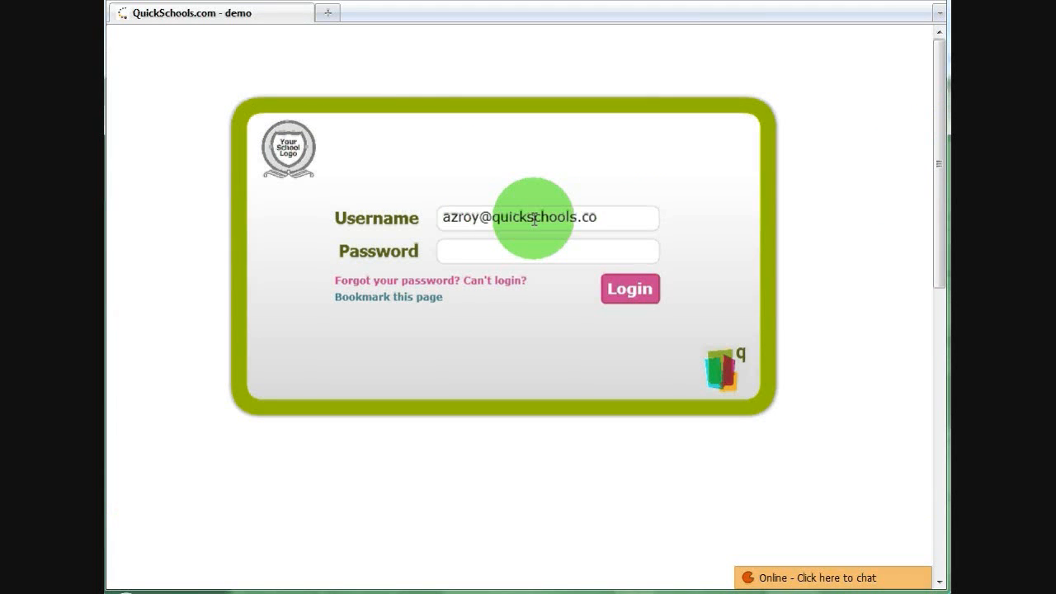
key("Return")
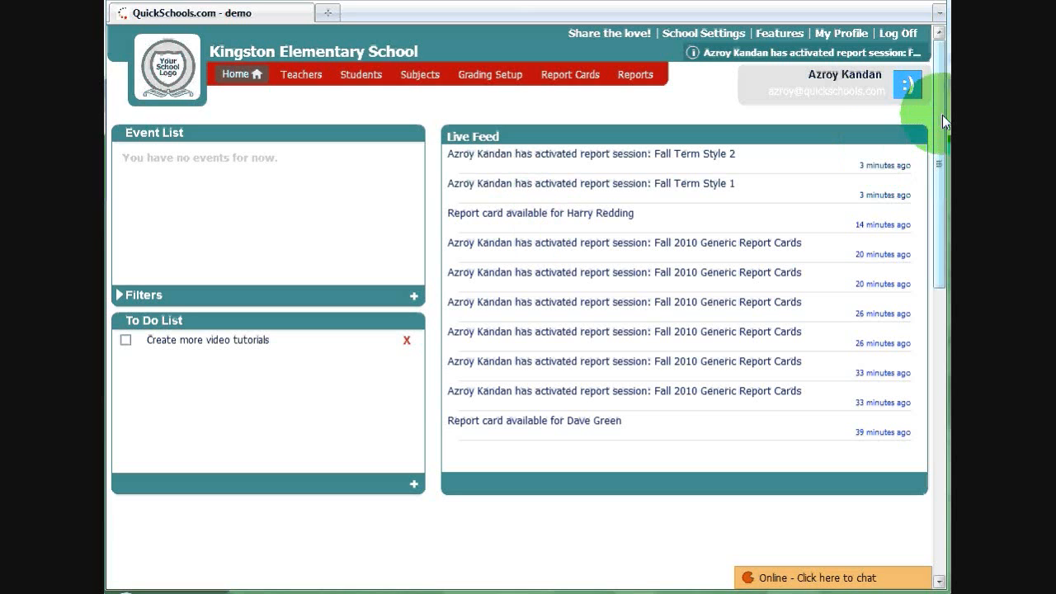
- Open the report card grading and switch the grading cycle to Fall Term Style 1
left_click(593, 83)
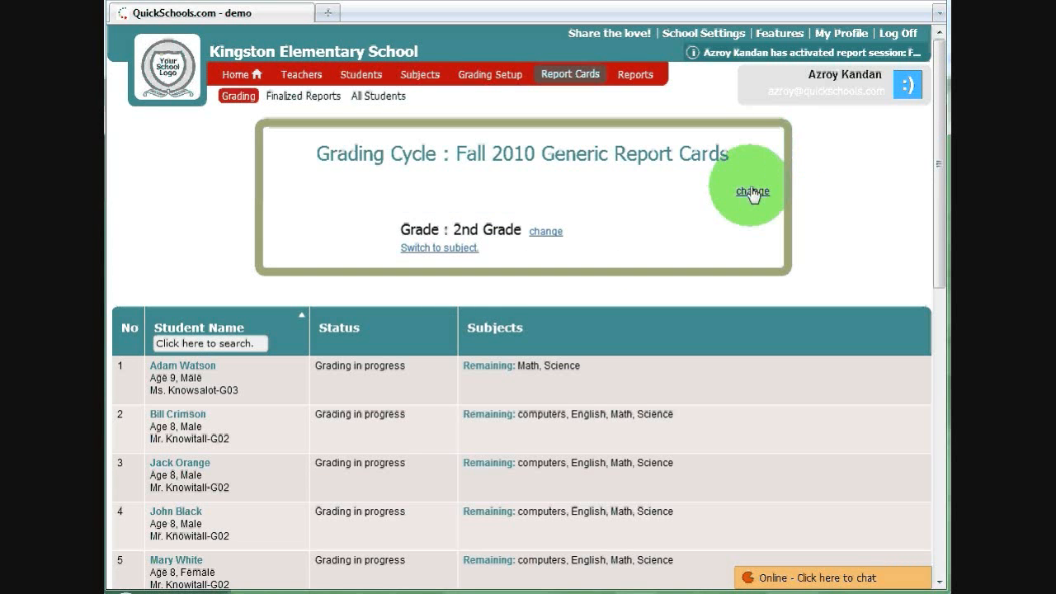
left_click(752, 190)
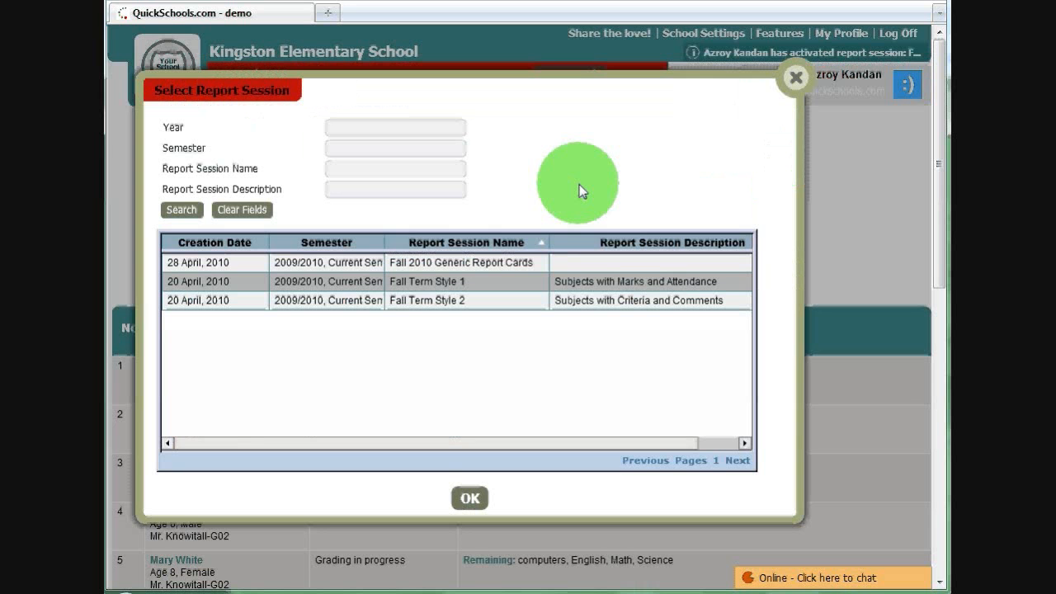
double_click(437, 283)
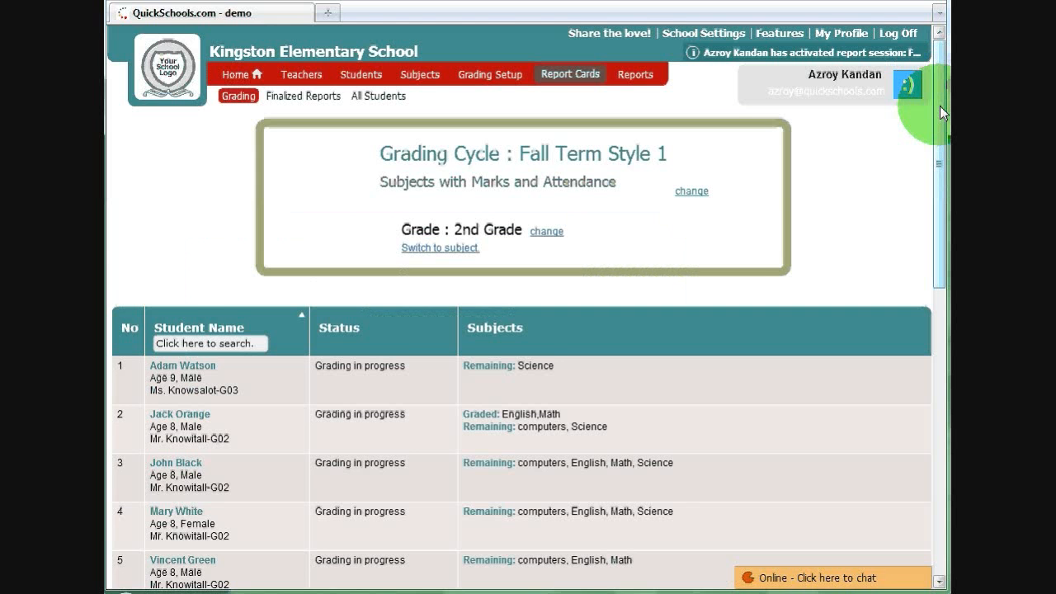
- Open the report of the student with English and Math graded, and enter computers marks 89, Absent 1 and Tardy 1
left_click_drag(940, 106, 937, 168)
left_click(420, 290)
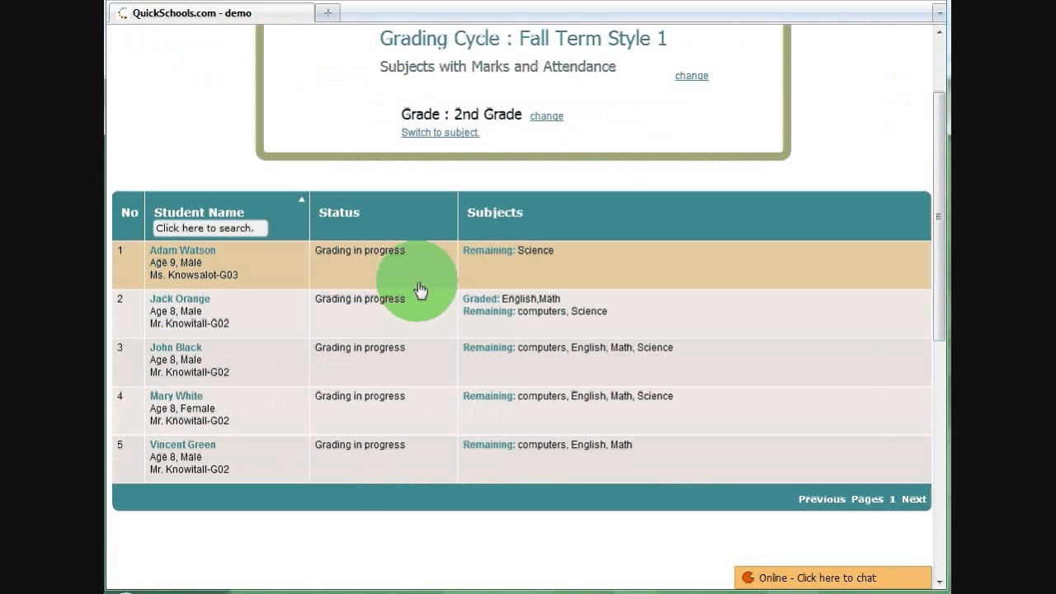
left_click(405, 325)
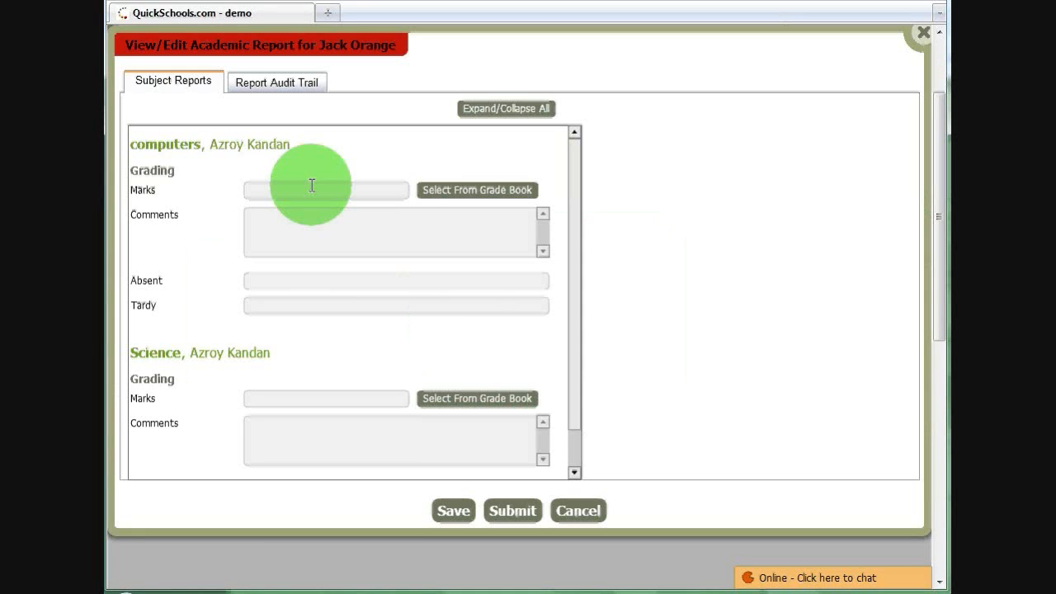
left_click(312, 185)
type("89")
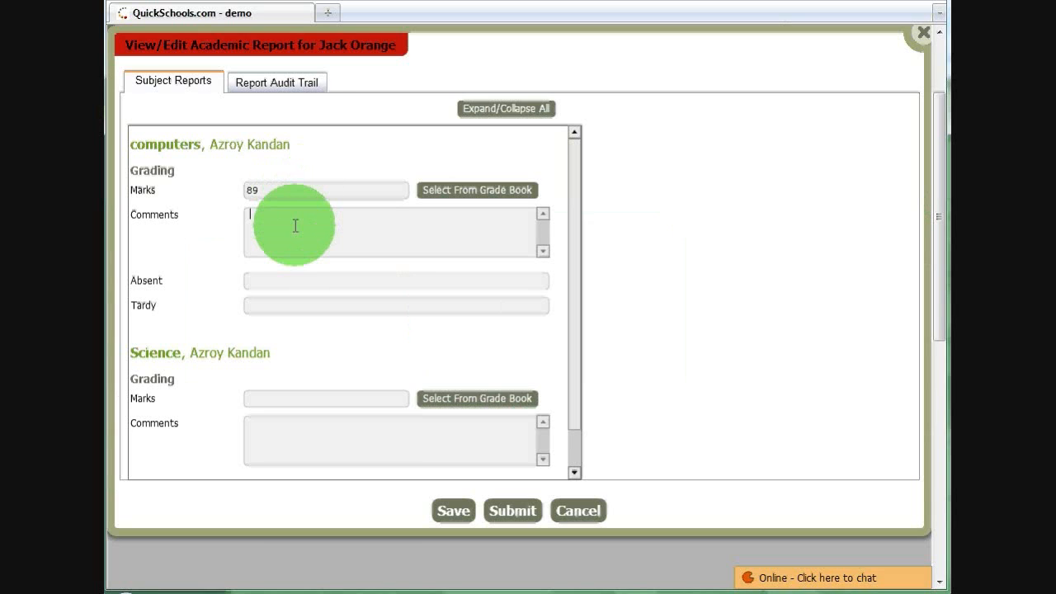
left_click(295, 226)
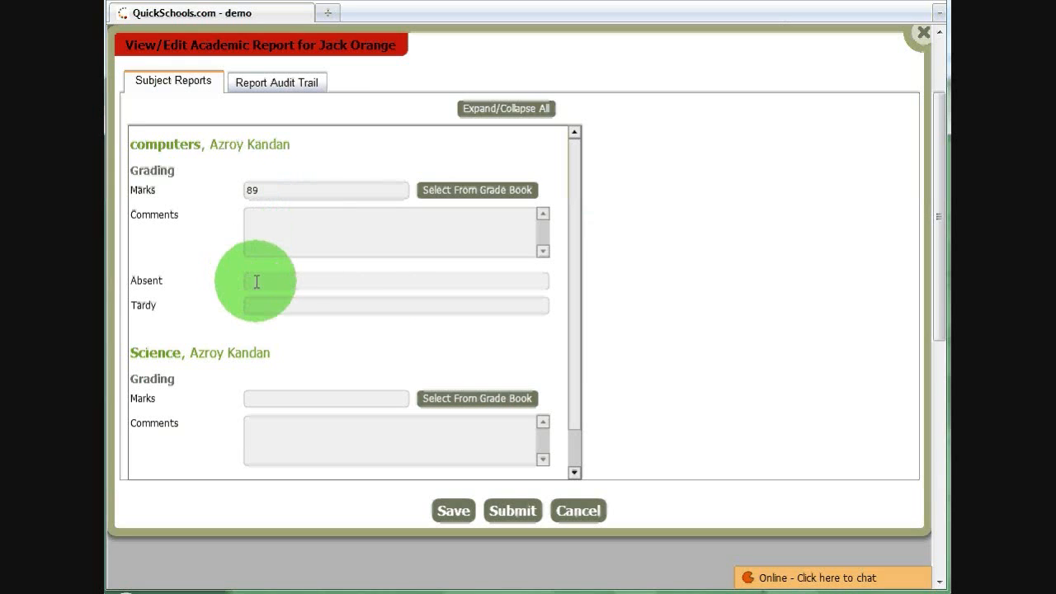
type("1")
left_click(257, 307)
type("1")
- Enter Science marks 89, Absent 0 and Tardy 0, and submit the report
left_click(266, 398)
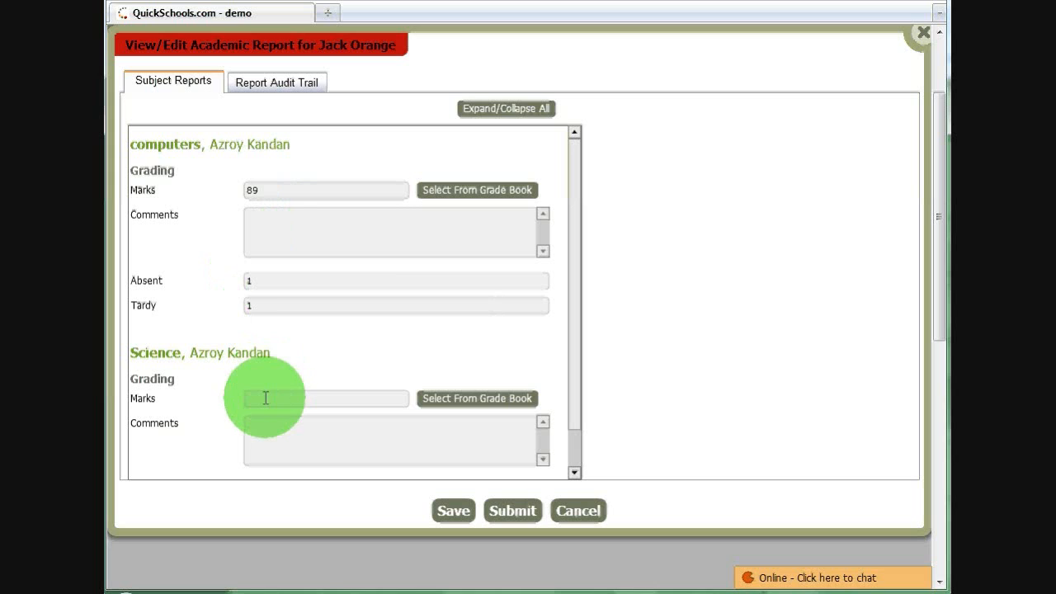
type("89")
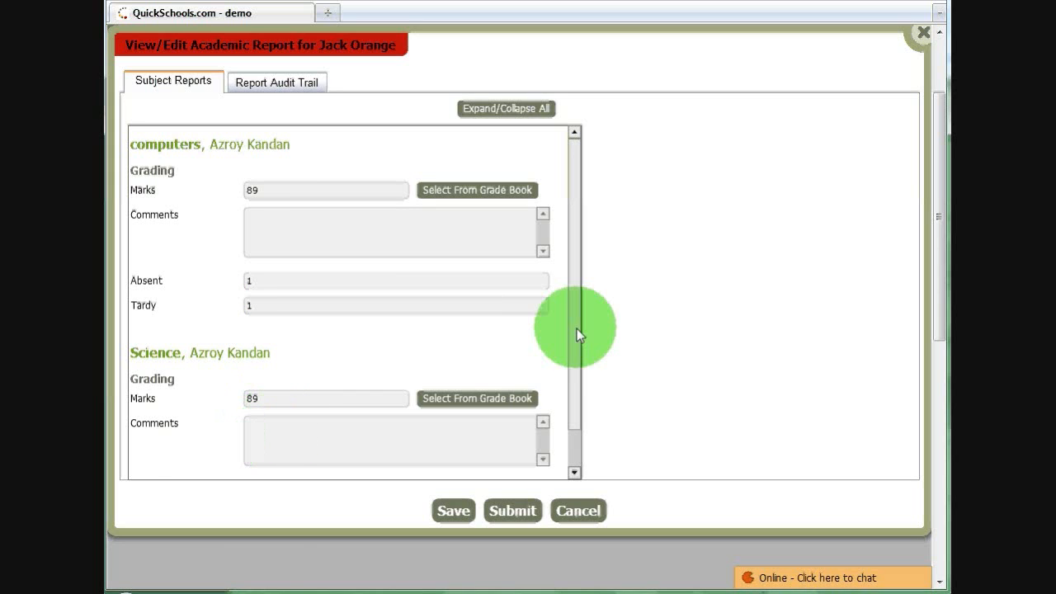
scroll(574, 350, "down", 1)
scroll(574, 350, "down", 3)
left_click(348, 447)
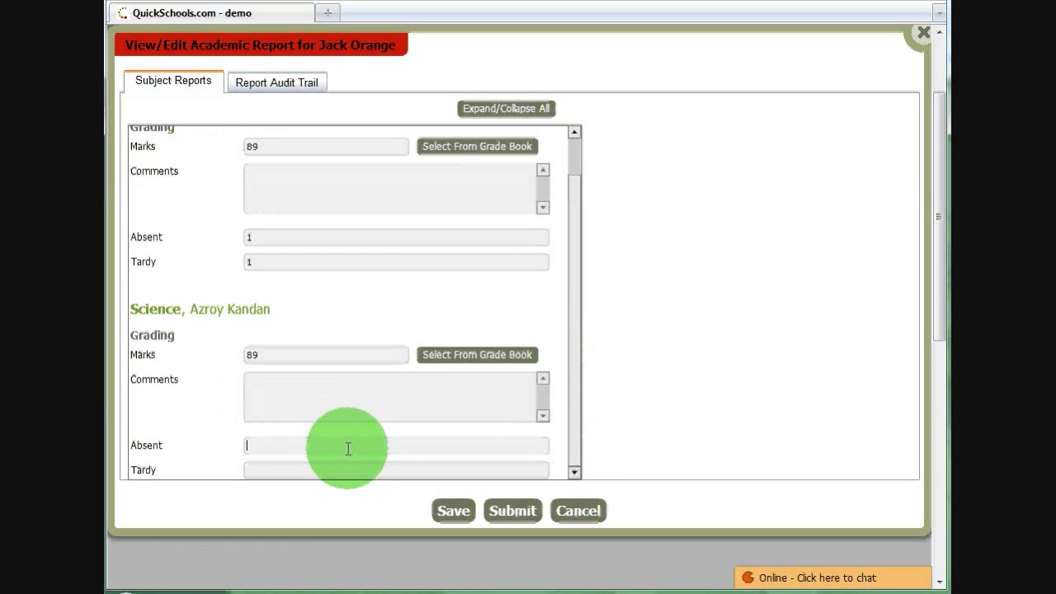
type("0")
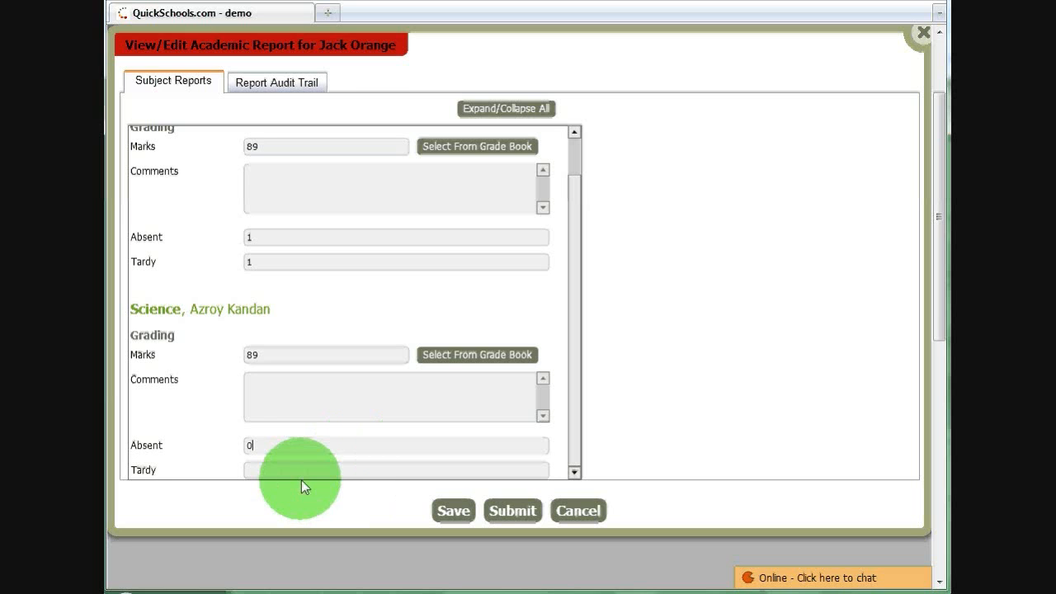
left_click(298, 467)
type("0")
left_click(519, 512)
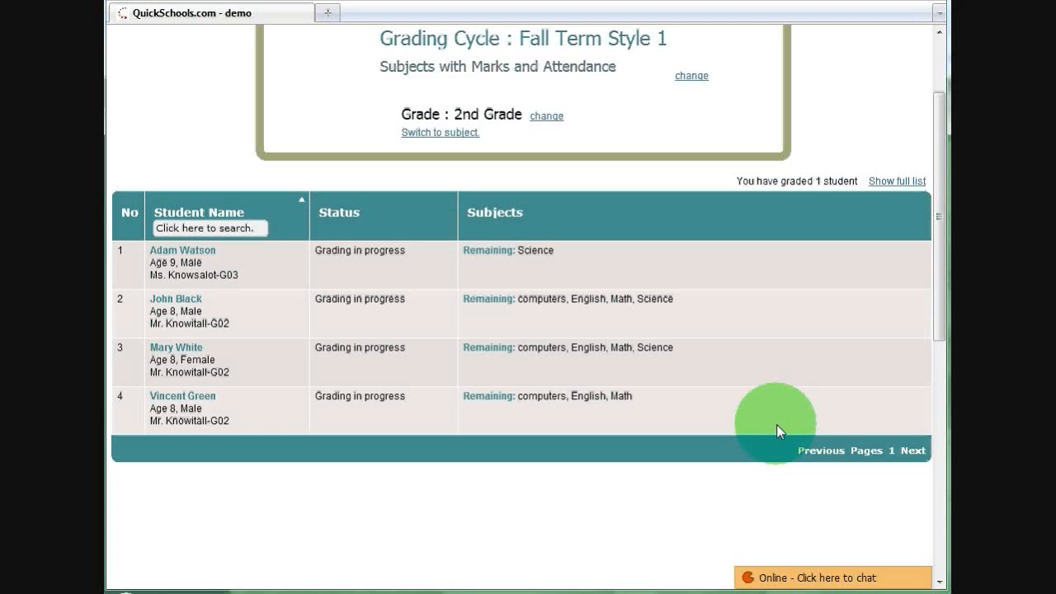
- Show the full student list, including already graded students, to check each report's status
left_click(907, 182)
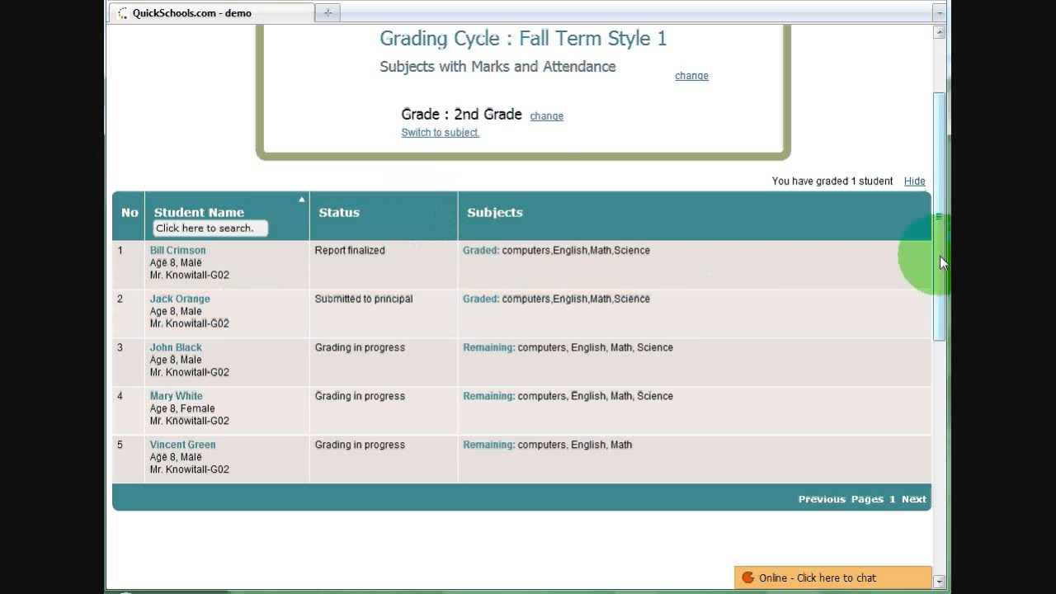
left_click_drag(940, 256, 934, 126)
- Log off the computers and Science teacher's account and log back in with the principal's account
left_click(898, 33)
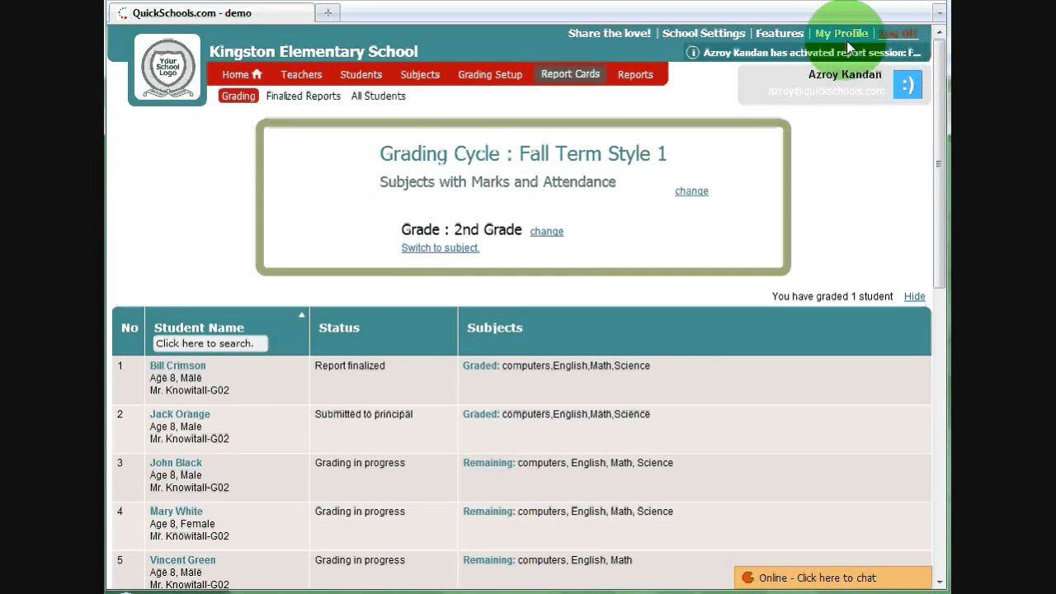
type("prin")
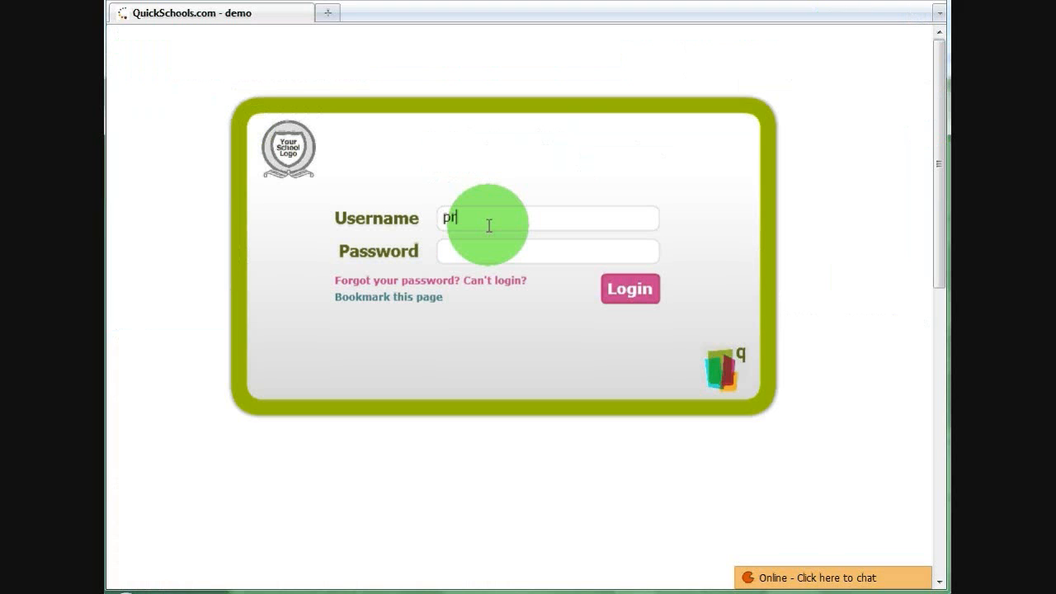
type("cipal")
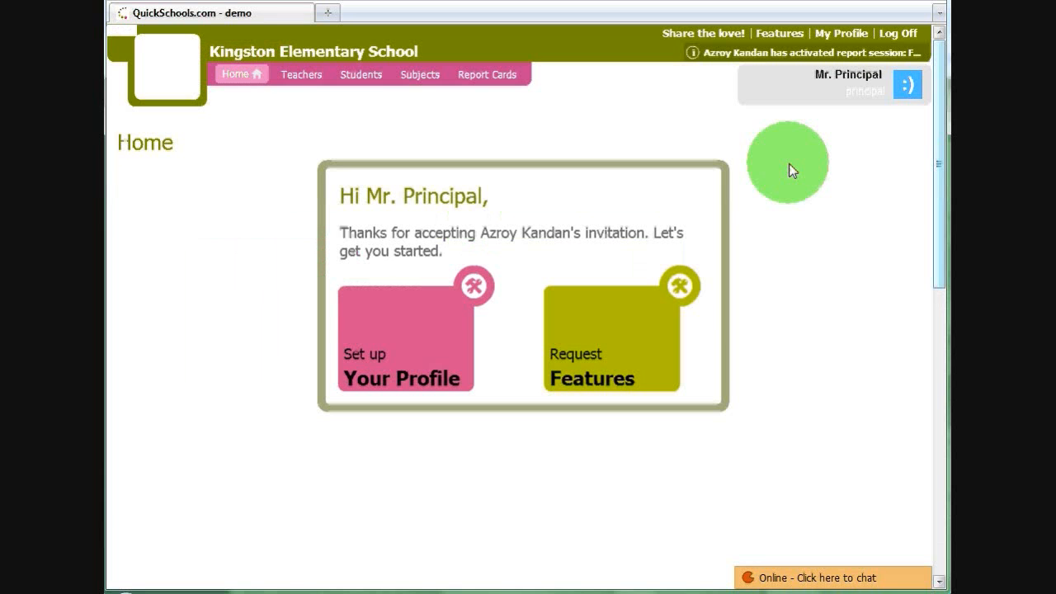
- Open the fully graded student's report from the principal-level report cards that require action
left_click(495, 77)
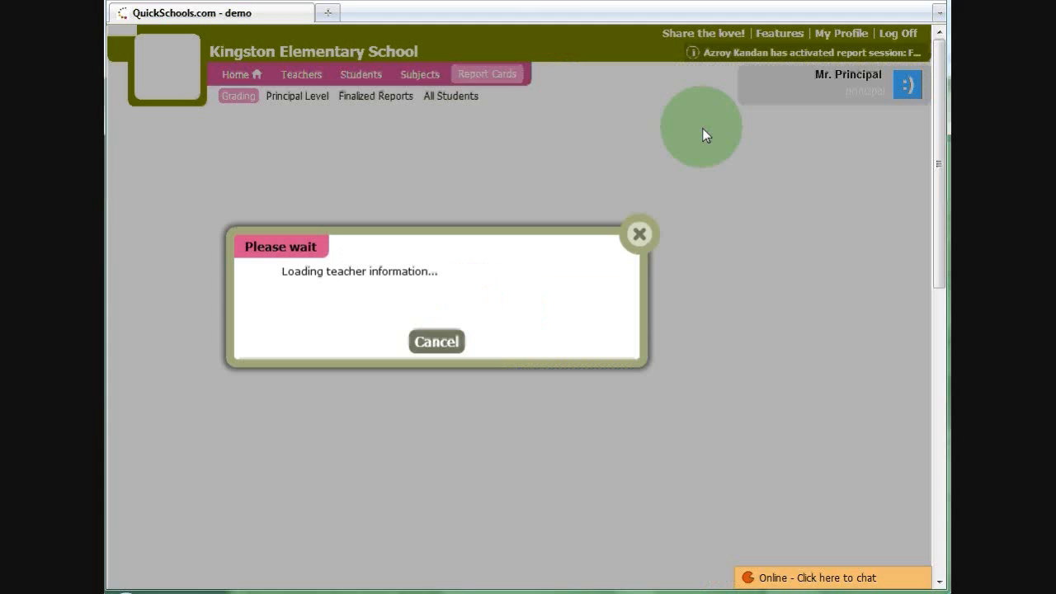
left_click(298, 97)
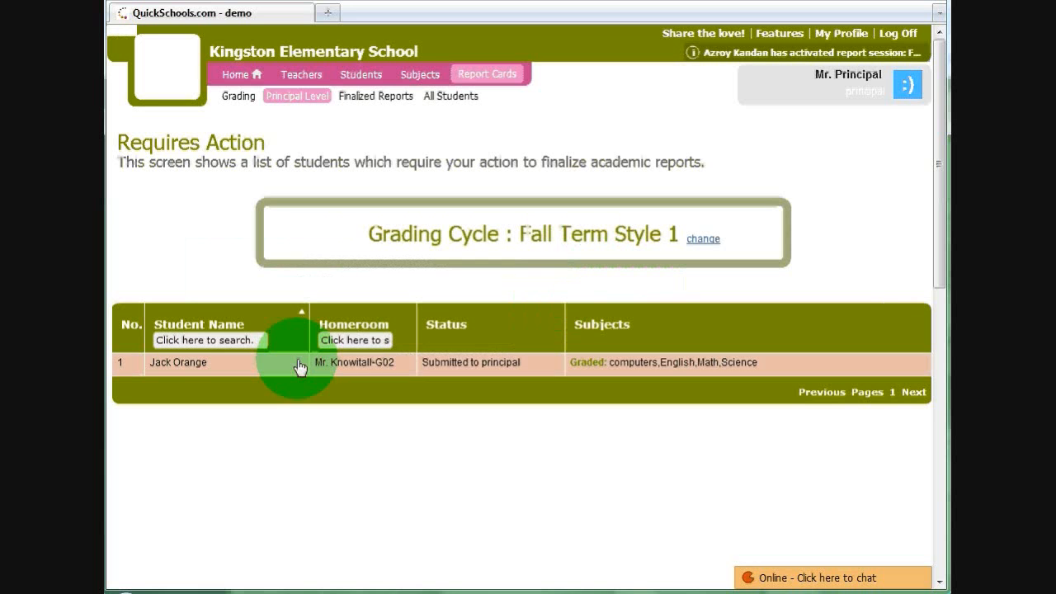
left_click(299, 366)
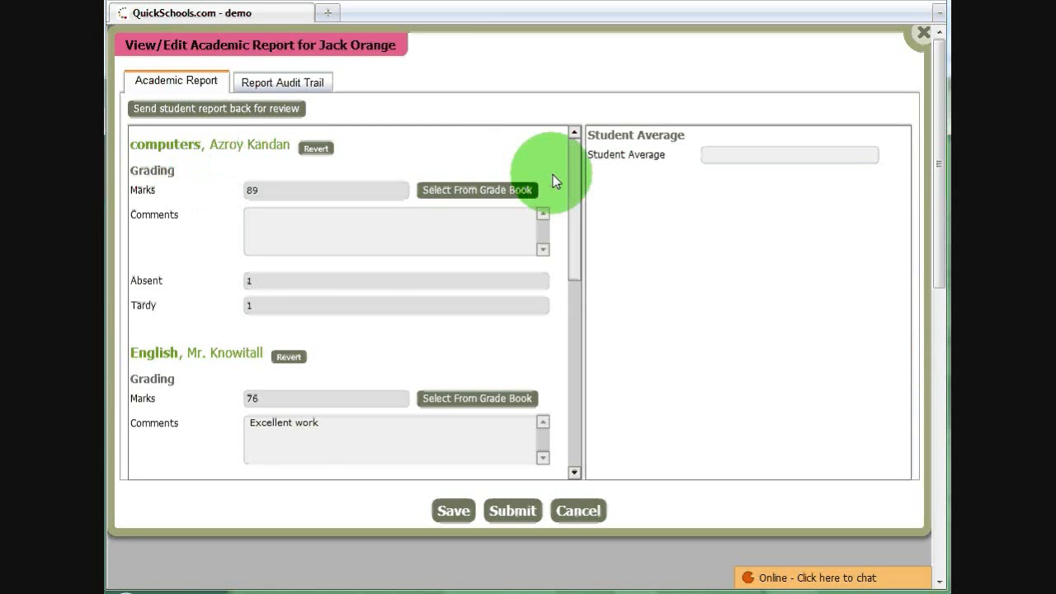
- Review the submitted subject grades and the Student Average field in the student's academic report
left_click_drag(577, 165, 572, 142)
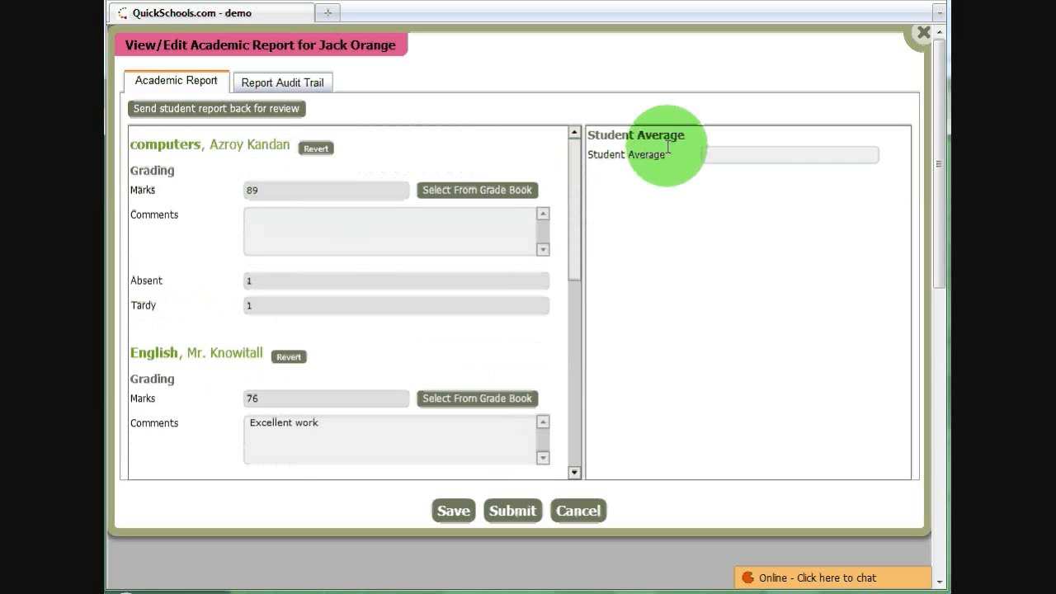
left_click(726, 155)
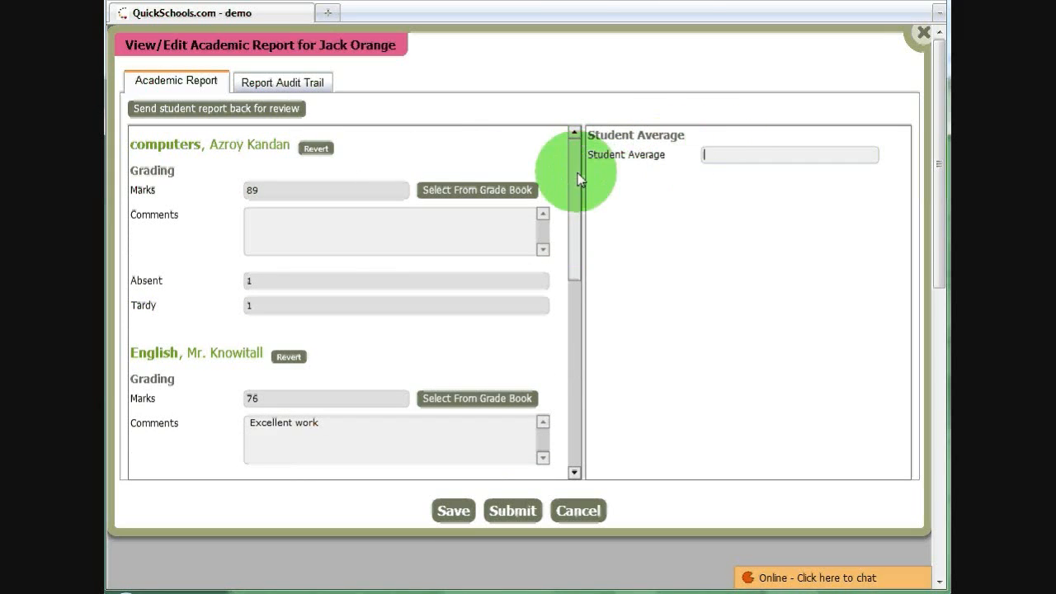
left_click_drag(578, 177, 575, 130)
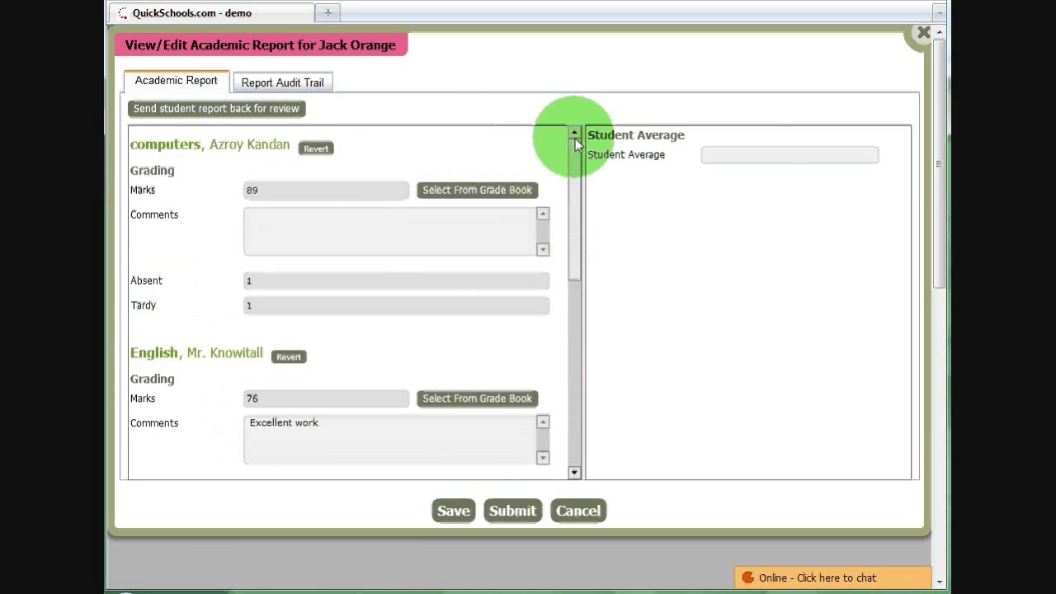
- Set the Student Average to 80 and submit the student's academic report
left_click(732, 158)
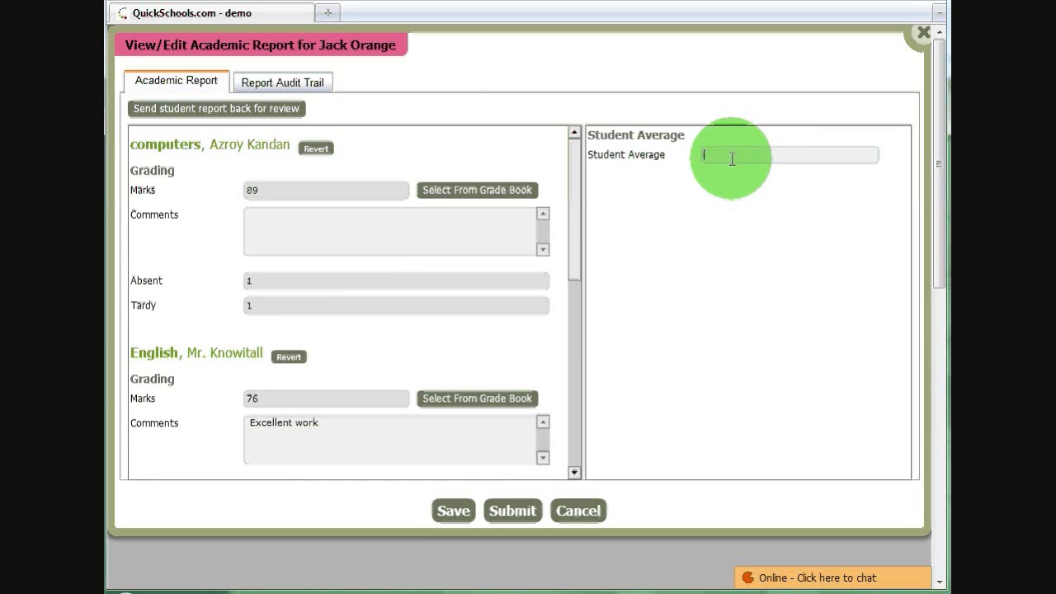
type("89")
key("BackSpace")
type("0")
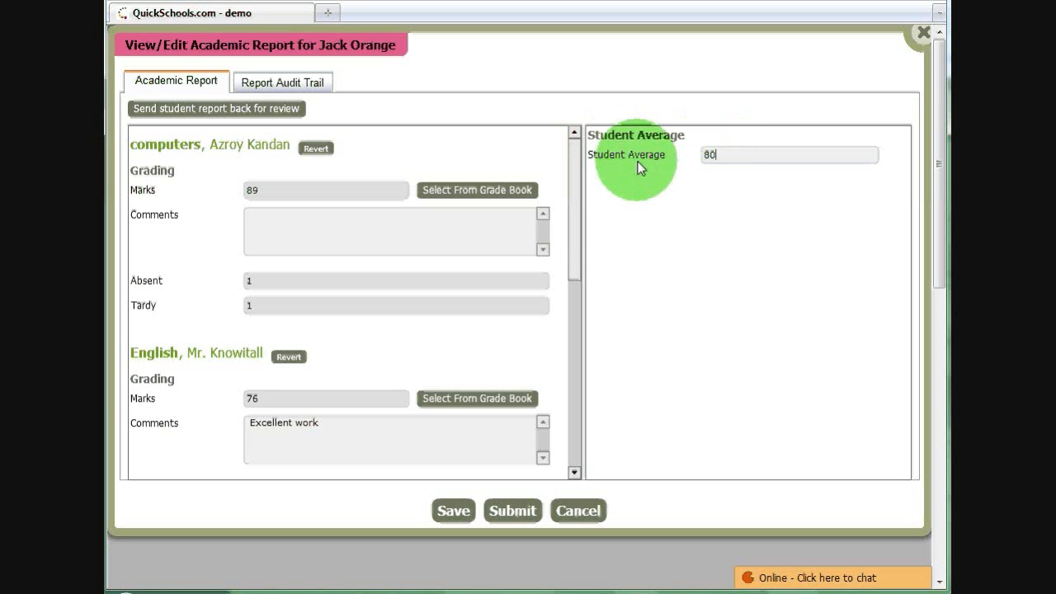
left_click(512, 510)
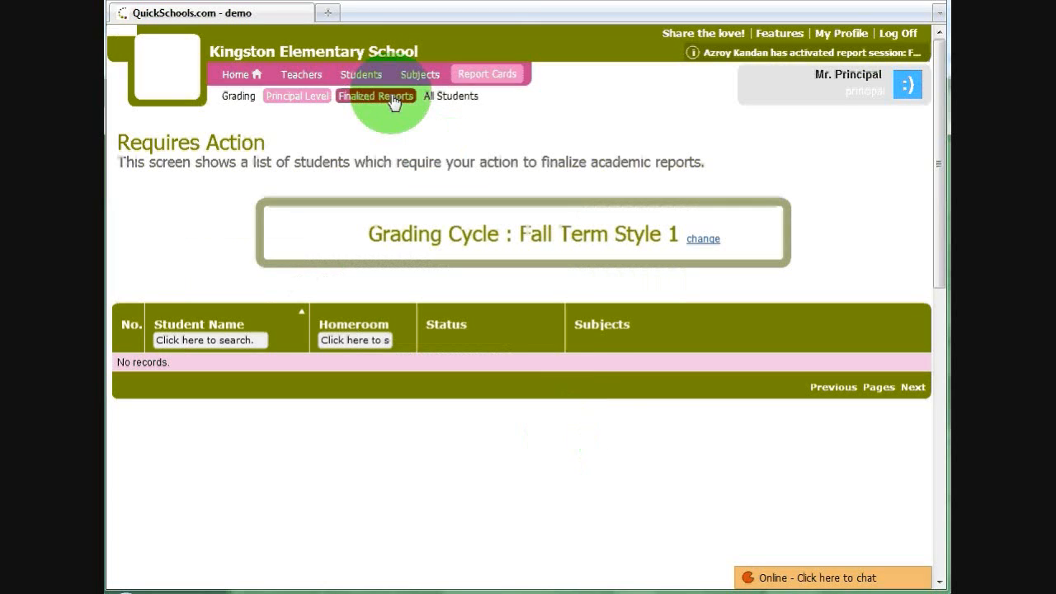
- Open the newly submitted student's PDF report from the finalized report cards in Adobe Reader
left_click(392, 97)
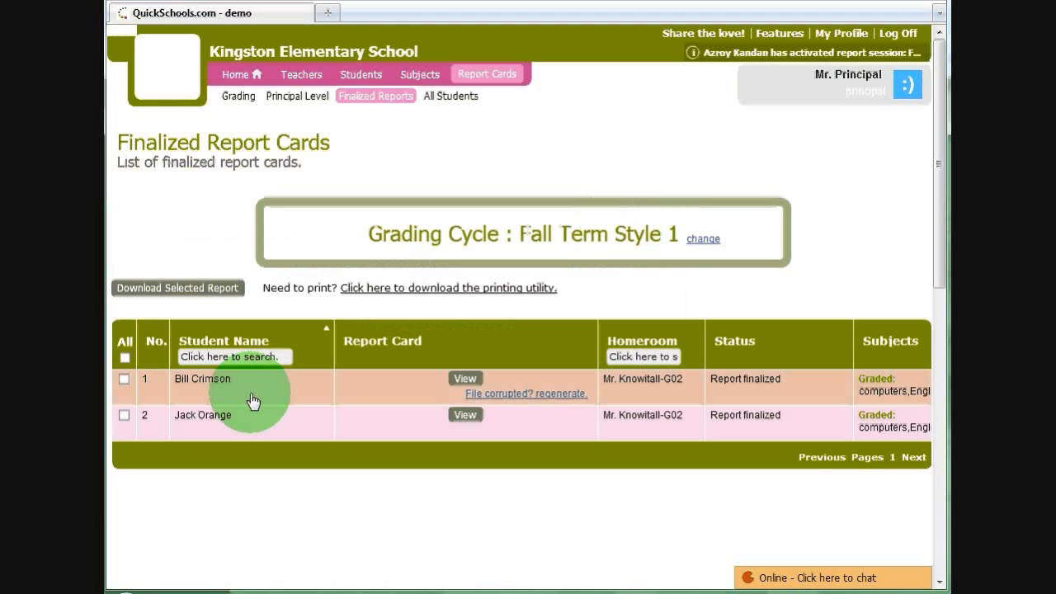
left_click(463, 416)
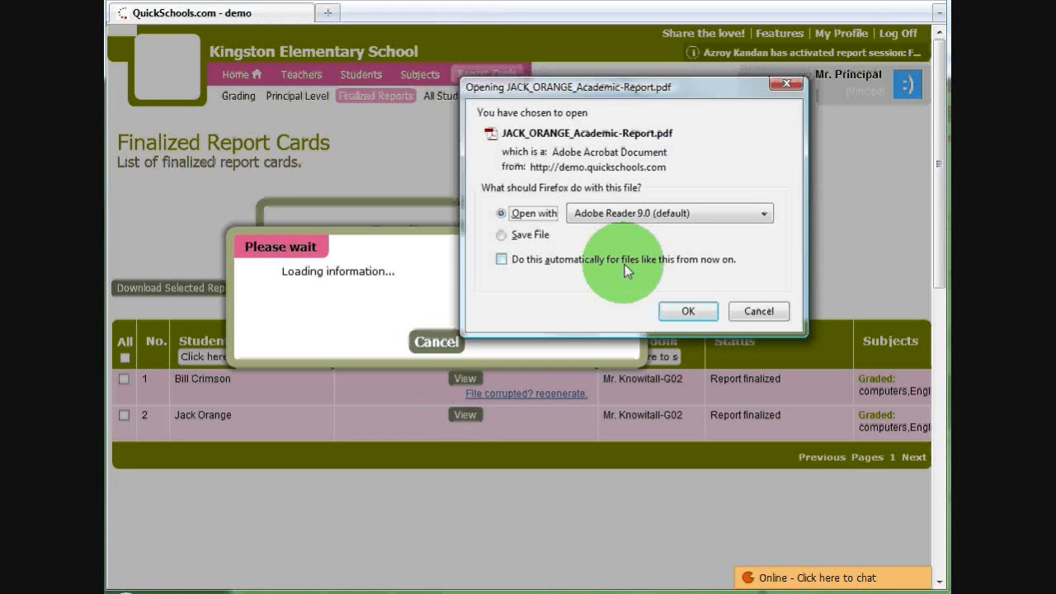
left_click(684, 311)
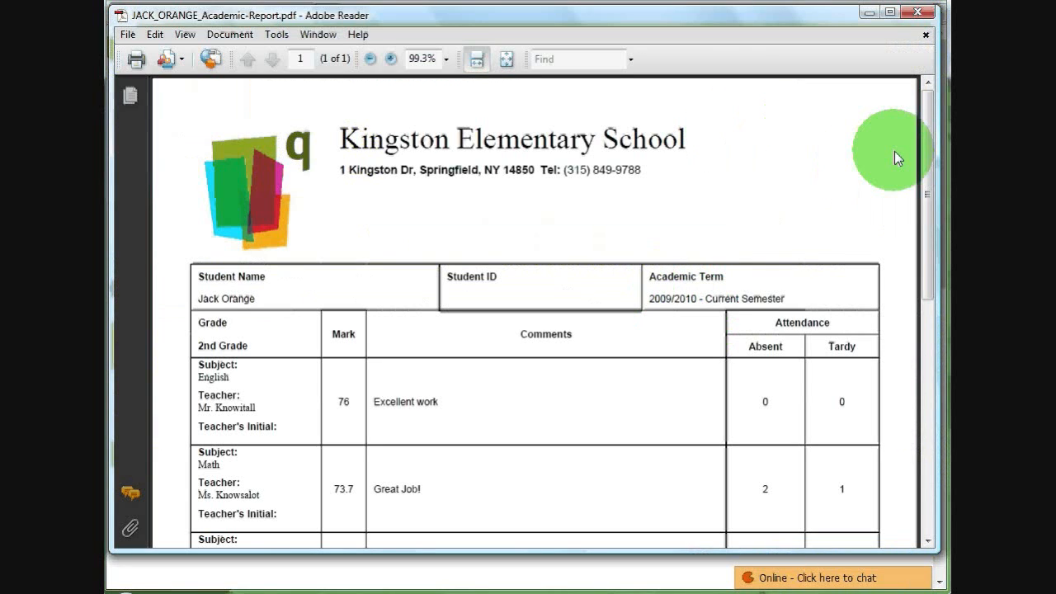
- Review the marks, comments and attendance for each subject in the PDF report, and close it
left_click_drag(929, 118, 922, 180)
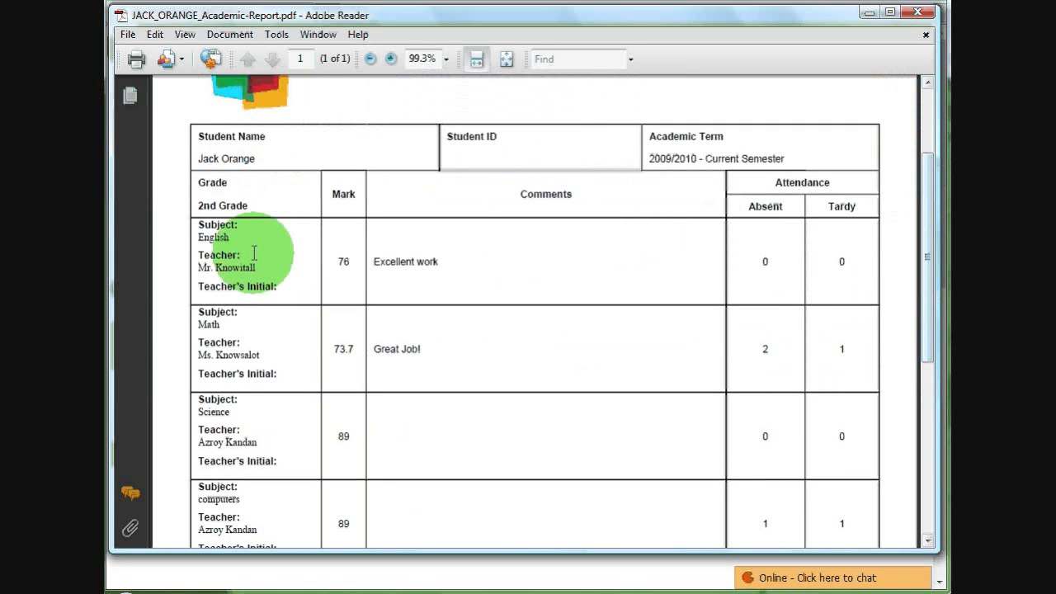
left_click_drag(371, 261, 446, 270)
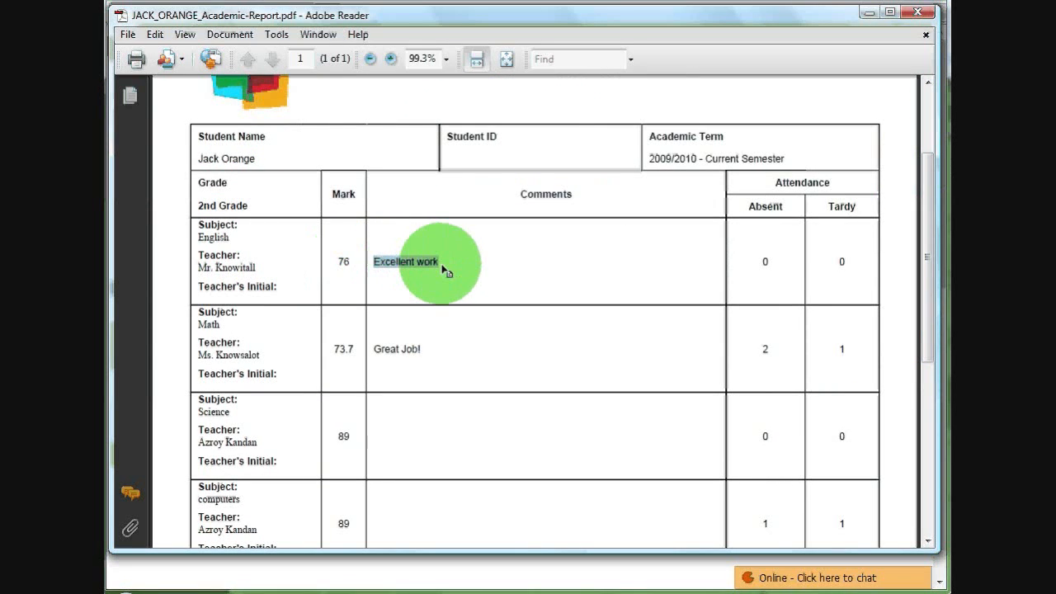
left_click(750, 256)
left_click_drag(750, 256, 872, 264)
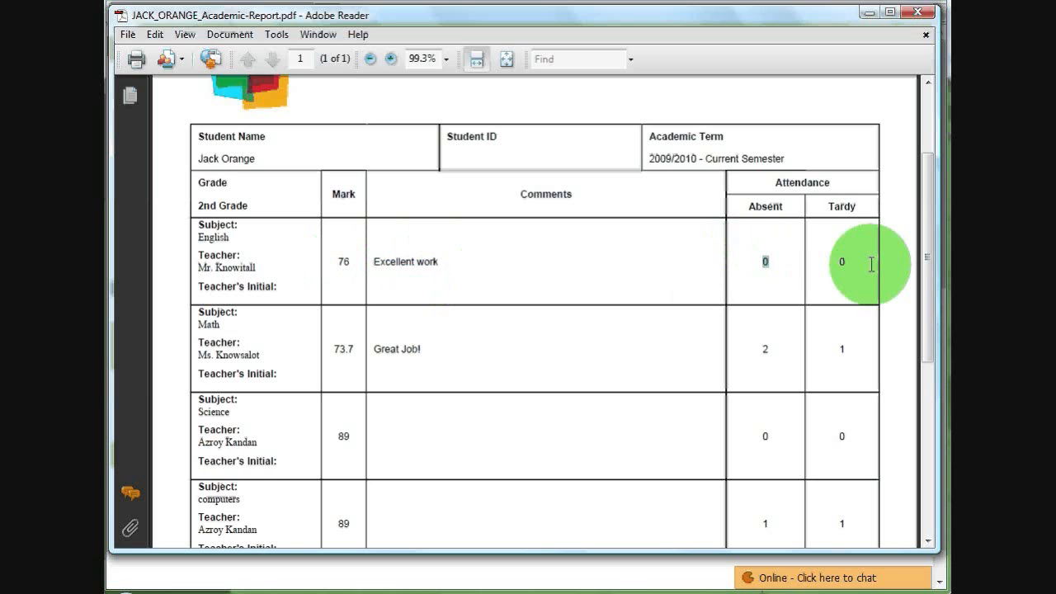
mouse_move(934, 236)
left_mouse_down()
mouse_move(936, 288)
mouse_move(304, 357)
mouse_move(406, 364)
left_mouse_up()
left_click(587, 373)
left_click_drag(930, 347, 896, 141)
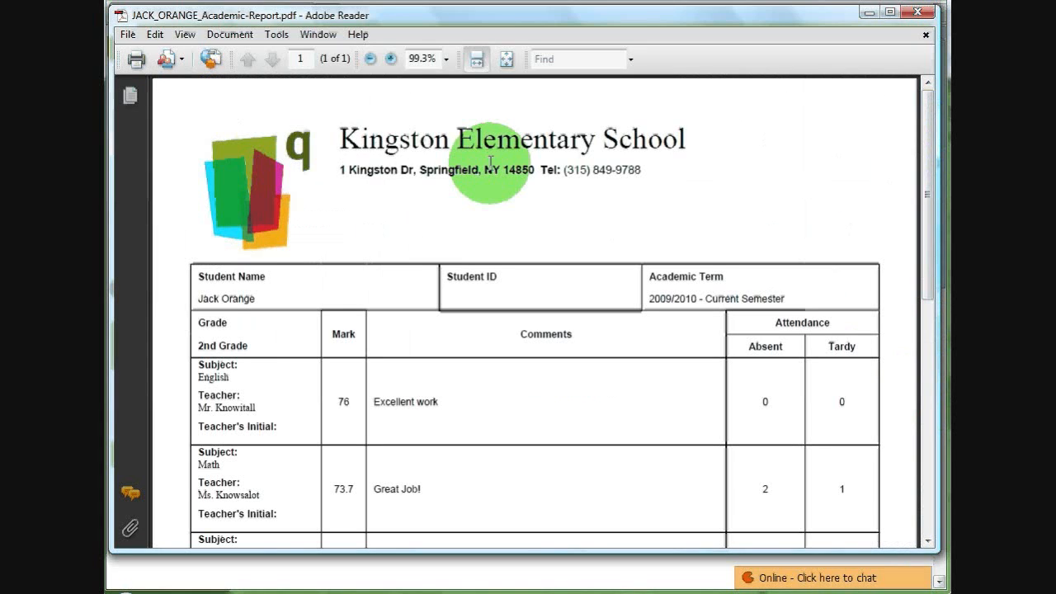
left_click(919, 14)
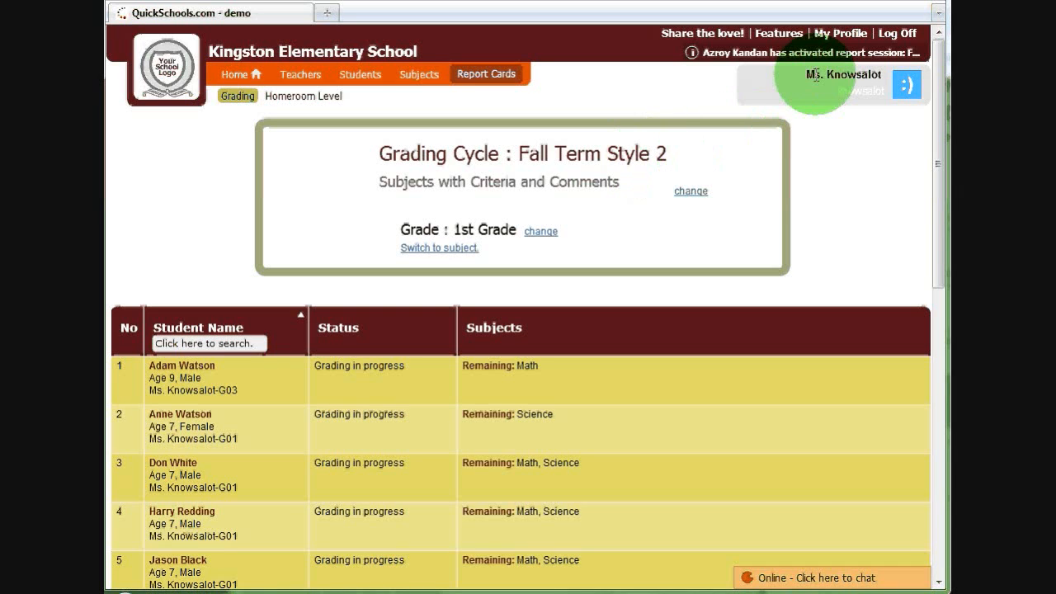
- Open the third 1st Grade student's report in the Fall Term Style 2 cycle and look over its grading criteria
left_click_drag(936, 85, 868, 170)
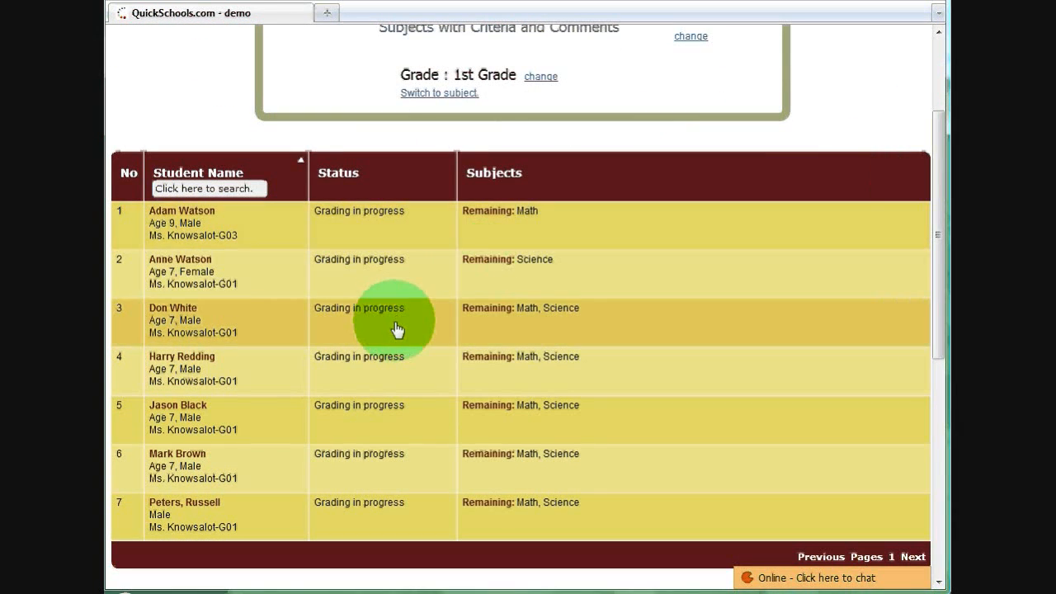
left_click(397, 329)
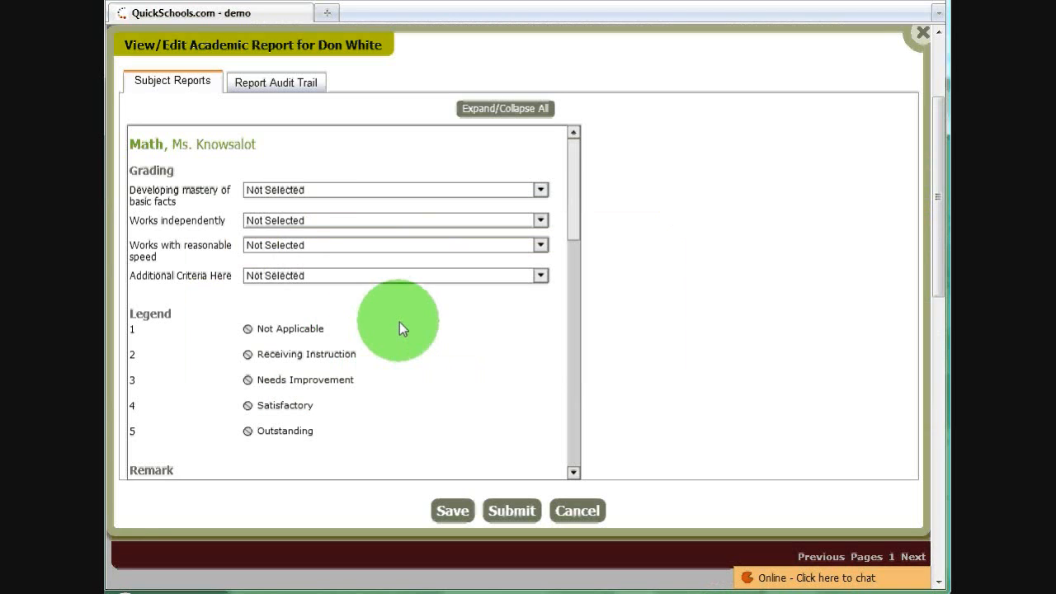
left_click_drag(939, 130, 891, 141)
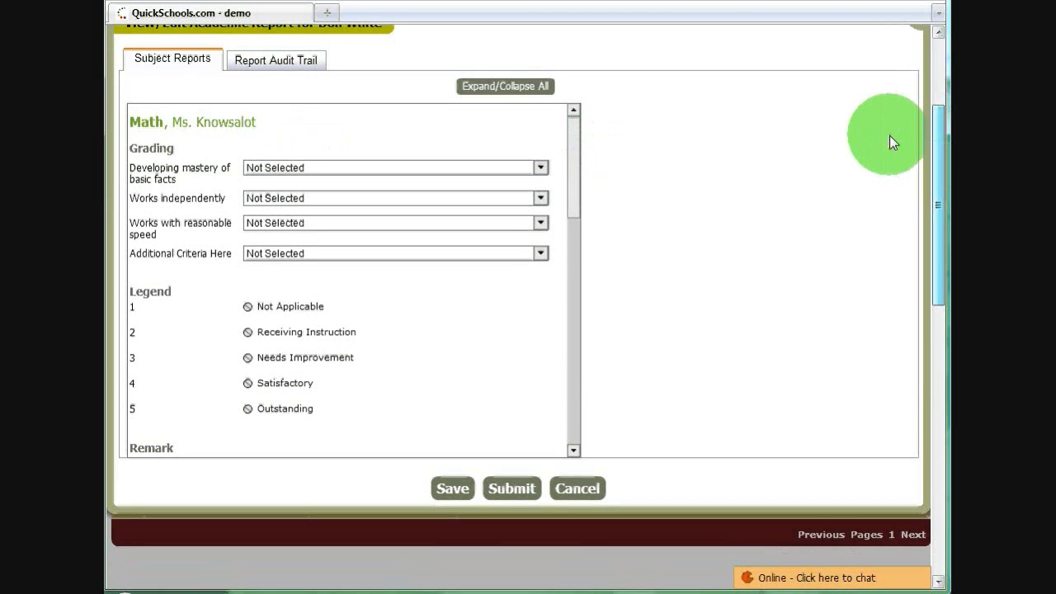
mouse_move(574, 129)
left_mouse_down()
mouse_move(578, 157)
mouse_move(579, 136)
left_mouse_up()
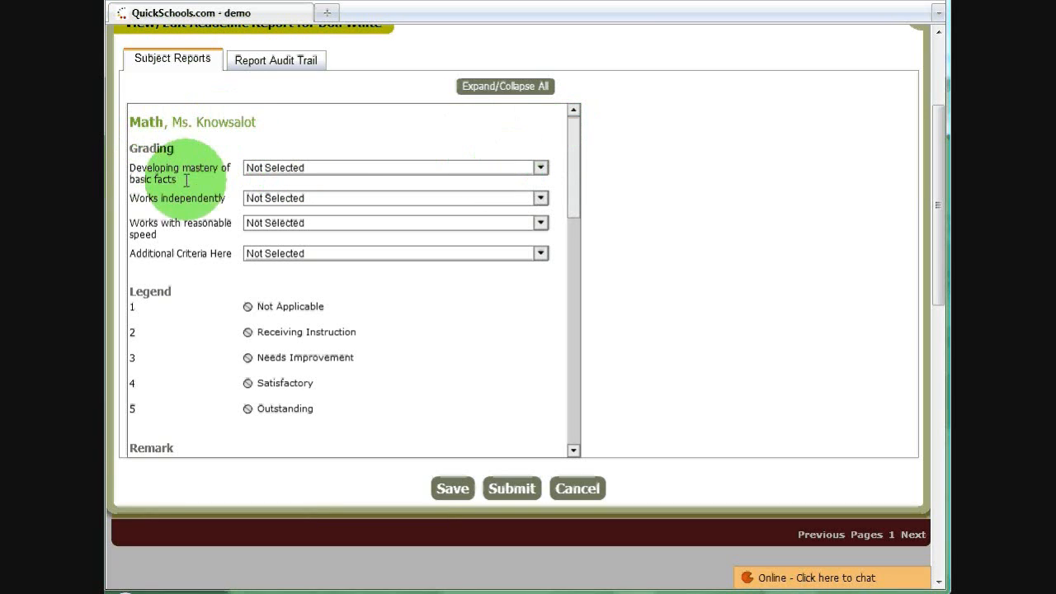
left_click_drag(576, 168, 593, 115)
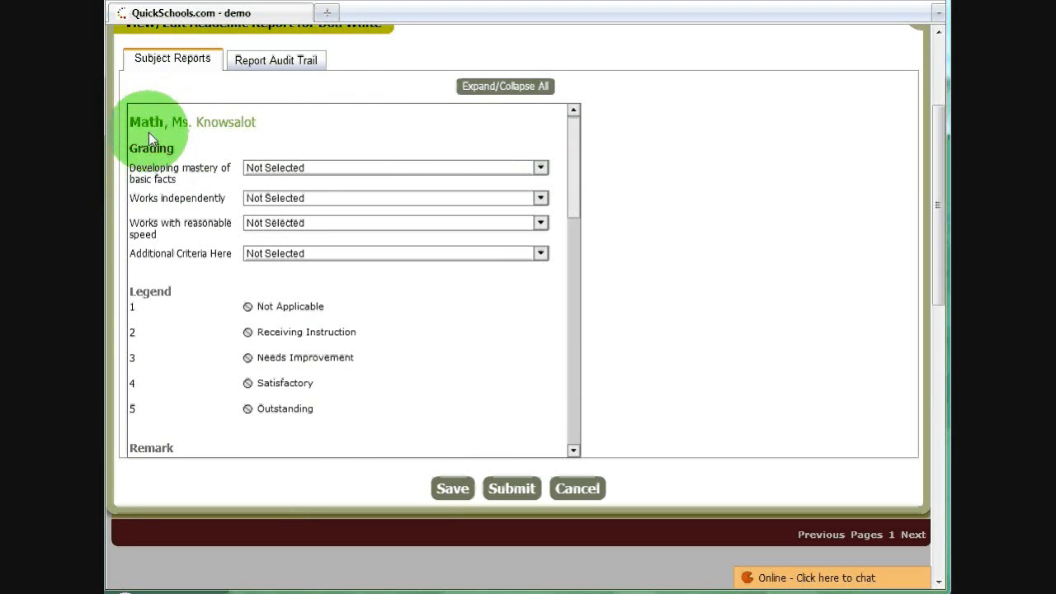
- Grade Math with 5 for mastery of basic facts, 4 for working independently, 3 for reasonable speed and 2 for the additional criteria
left_click(536, 170)
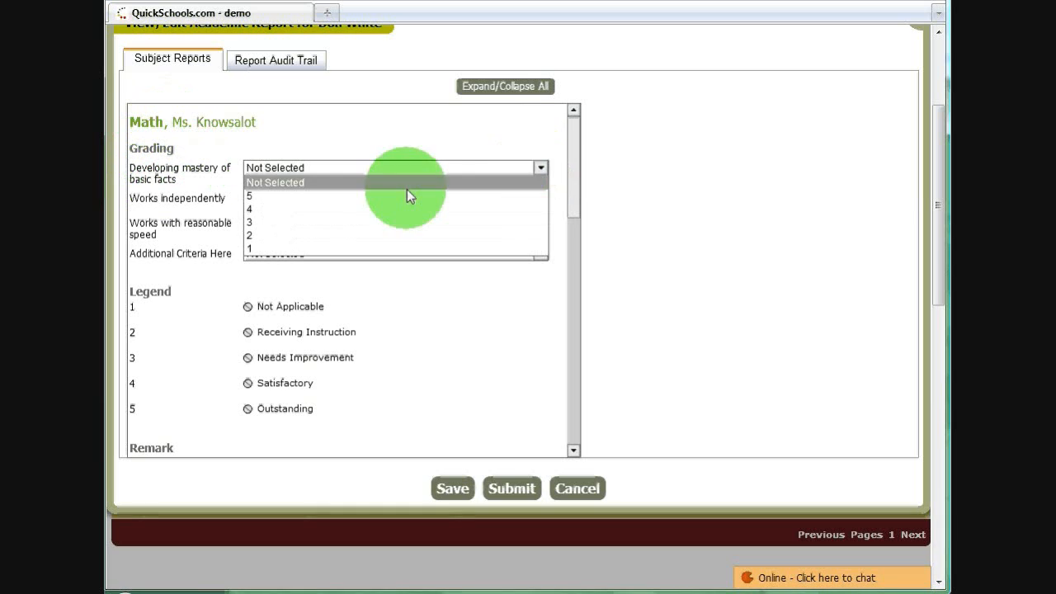
left_click(391, 197)
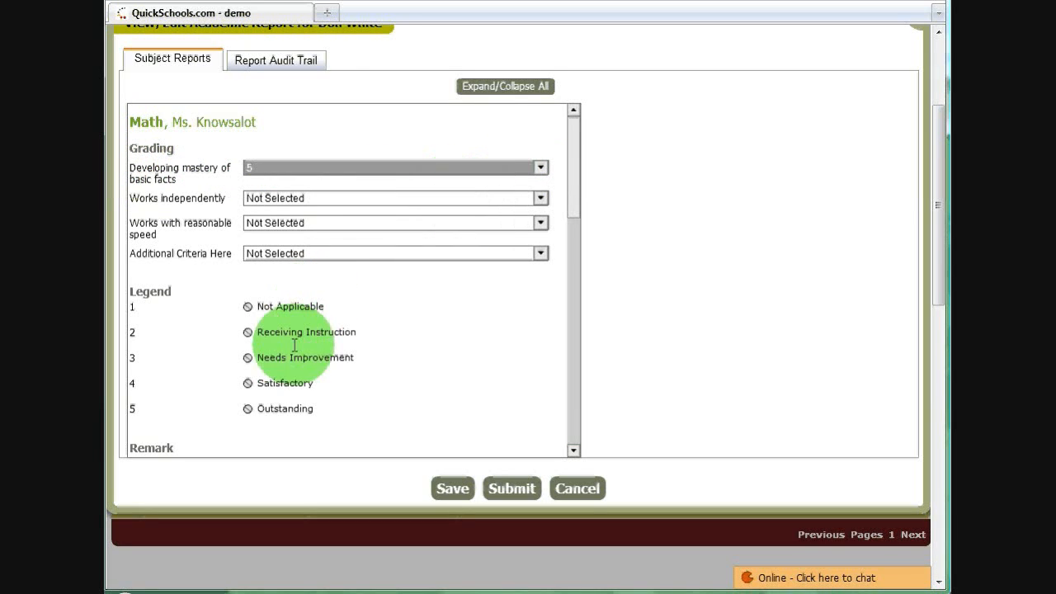
key("Tab")
left_click(338, 201)
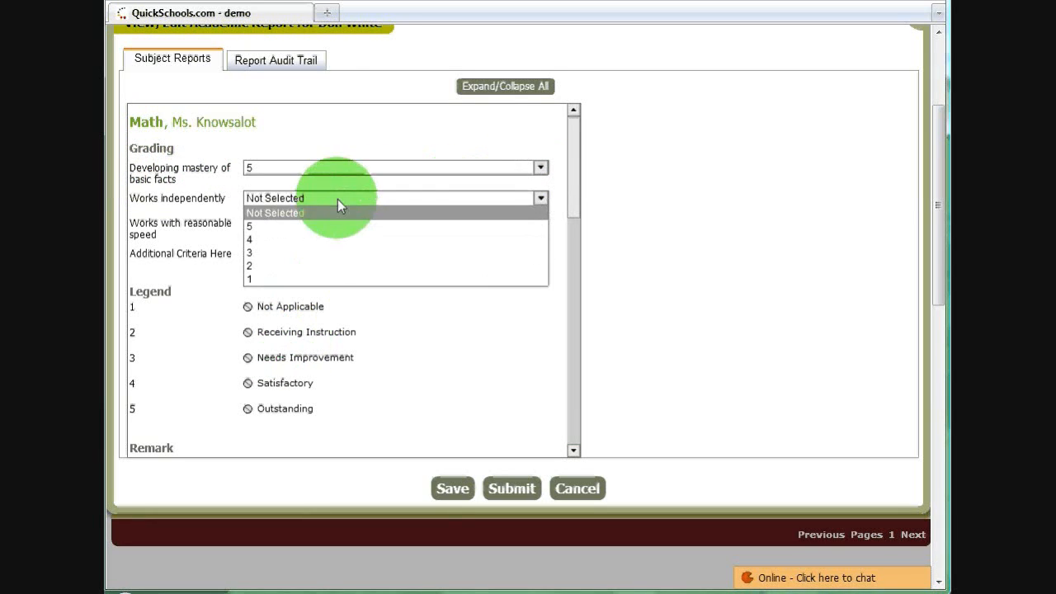
left_click(329, 241)
left_click(347, 227)
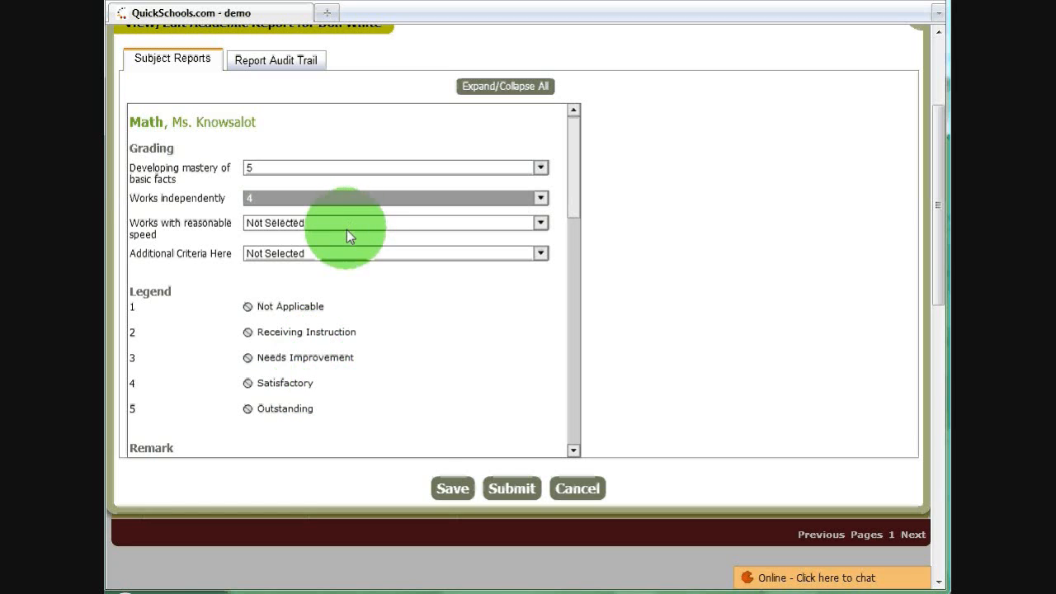
left_click(326, 282)
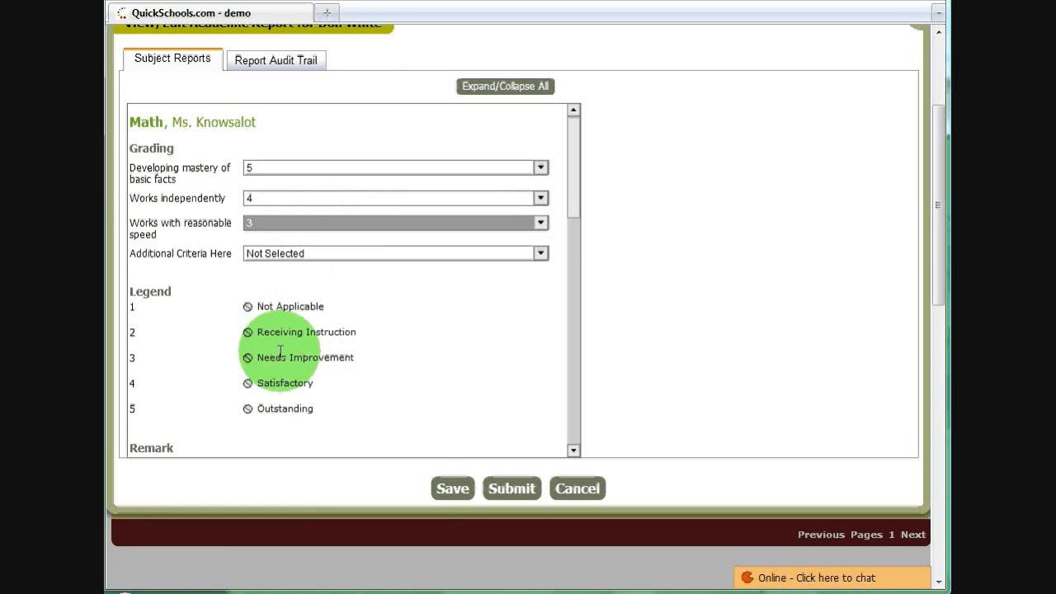
left_click(296, 252)
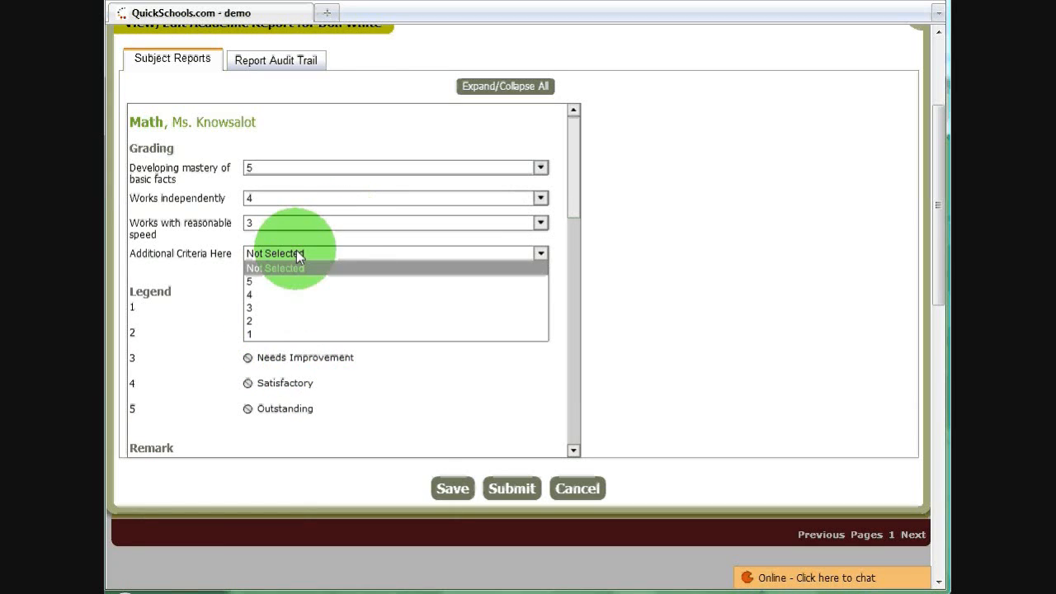
left_click(284, 321)
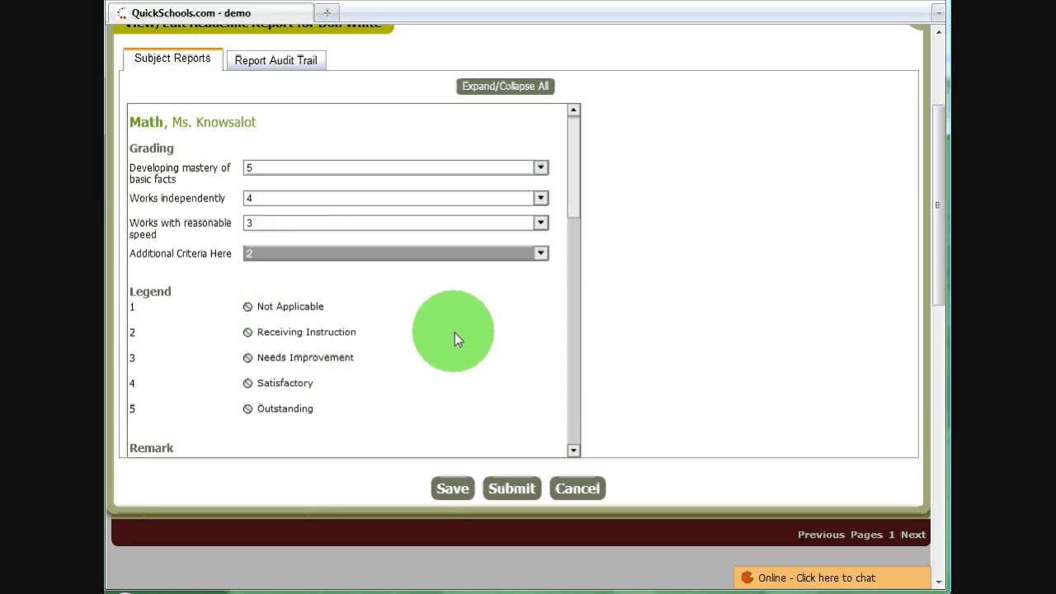
- Enter the Math remark "Great job this term. You did wonderfully well. We look forward to seeing you perform well in next term."
left_click_drag(574, 196, 546, 226)
left_click(291, 284)
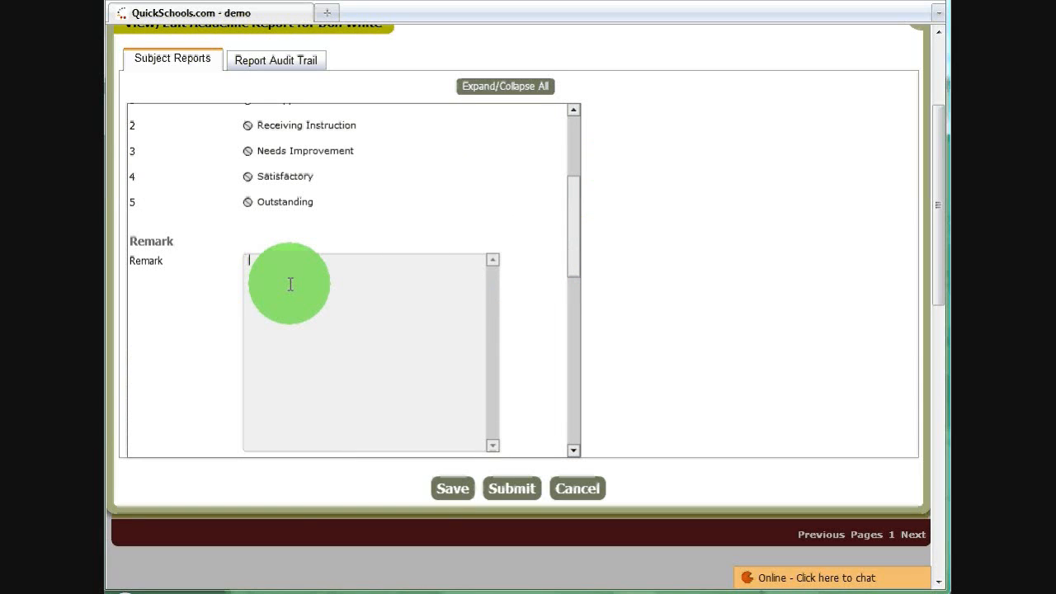
type("Great job this term. You")
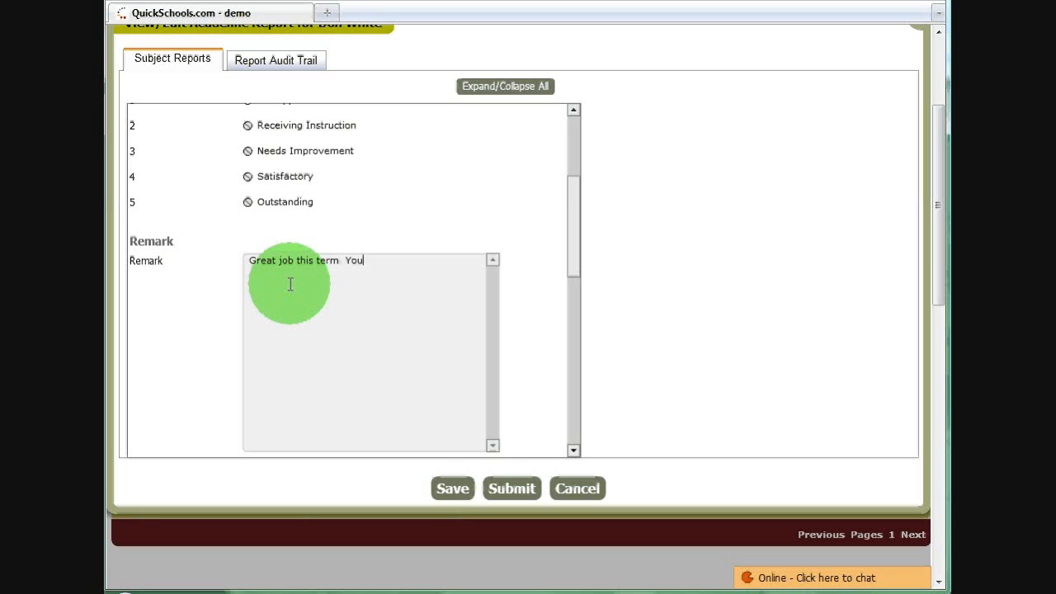
type(" did wonderfully well ")
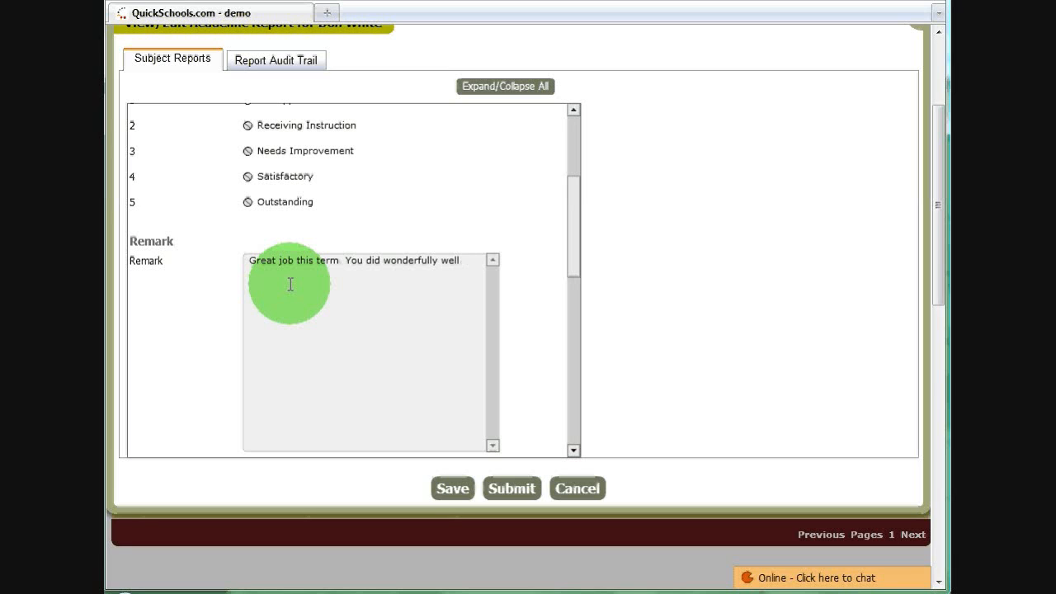
type(". We look forward to seeing you per")
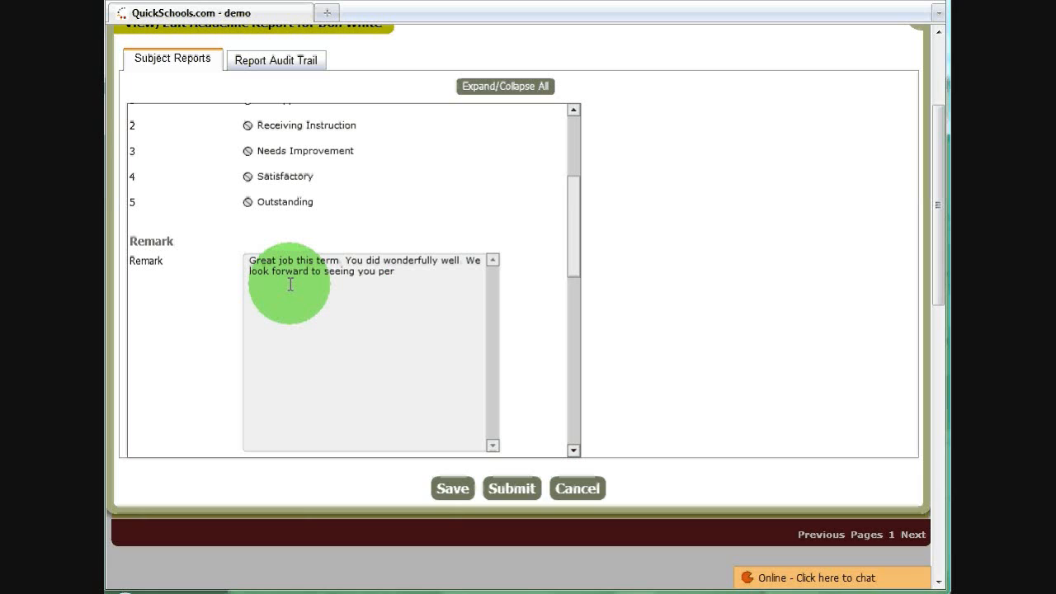
type("form well i")
type("ext term.")
- Grade Science with 5 for mastery of basic facts, 3 for working independently, 4 for reasonable speed and 5 for the additional criteria
left_click_drag(578, 206, 585, 281)
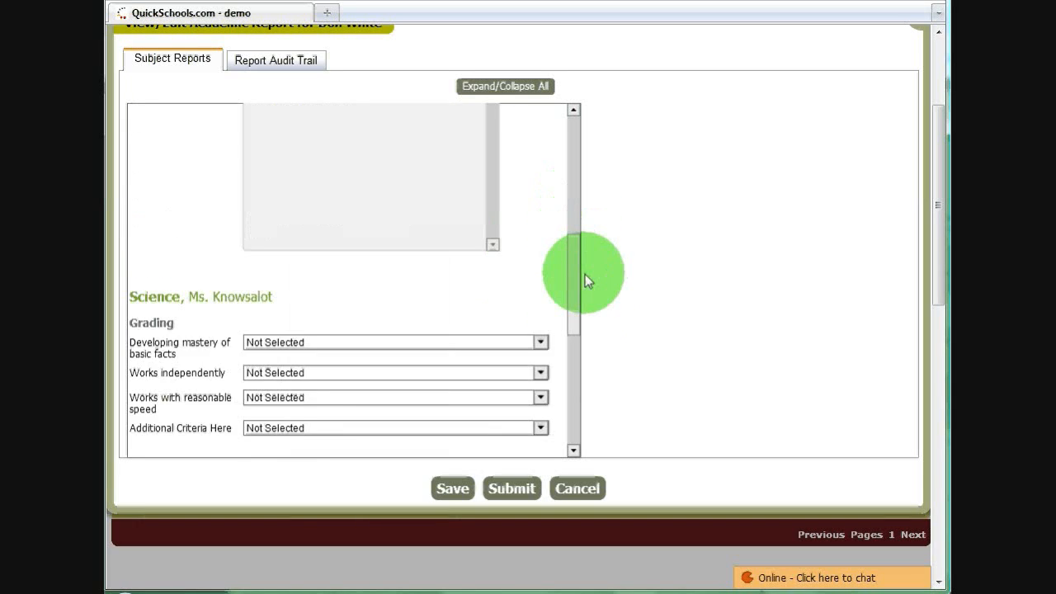
scroll(566, 240, "down", 3)
left_click(541, 222)
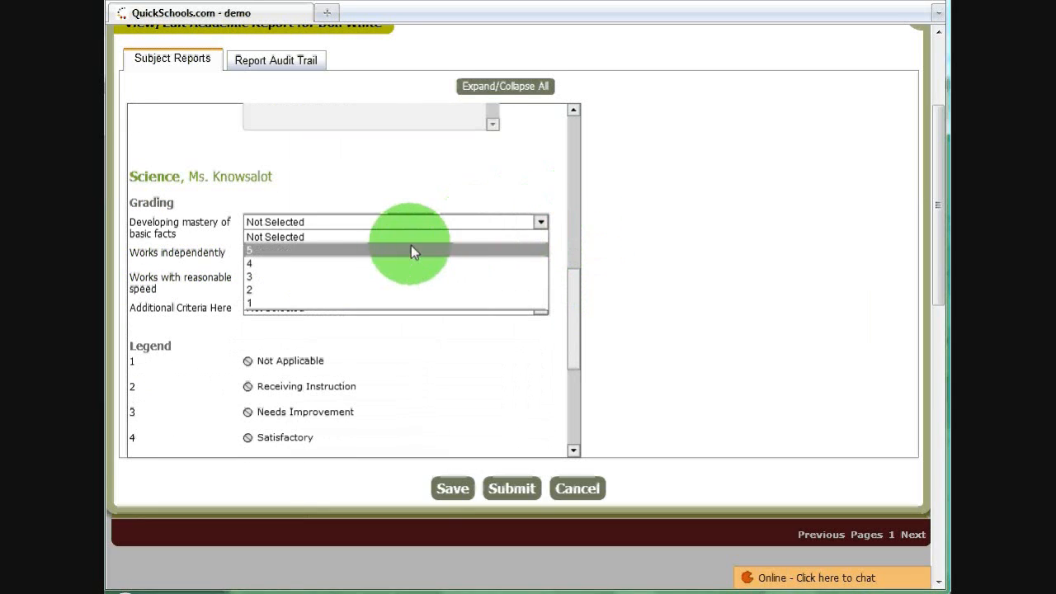
left_click(412, 249)
left_click(540, 252)
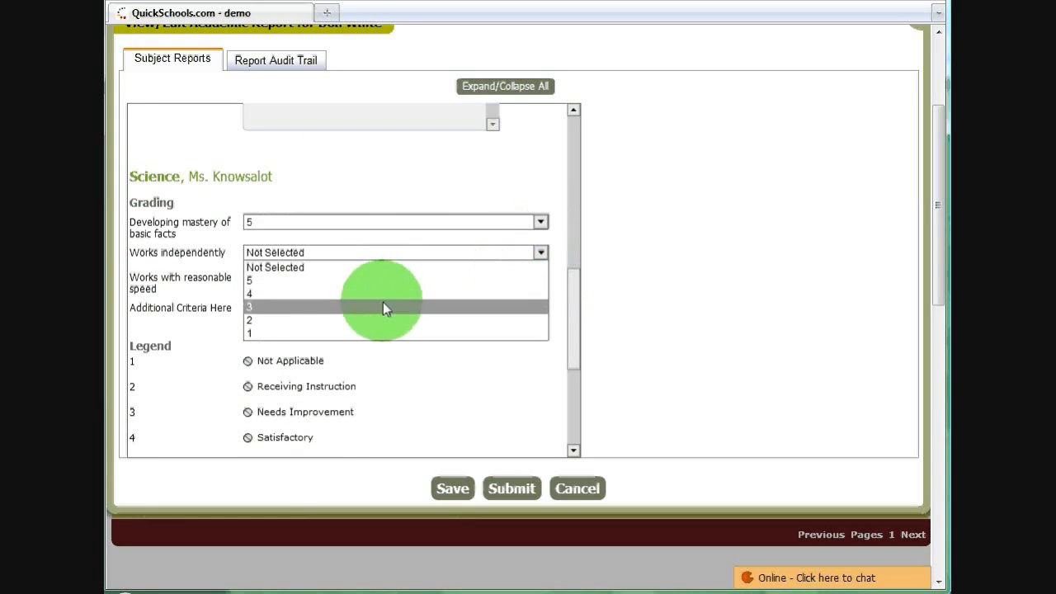
left_click(383, 307)
left_click(460, 278)
left_click(390, 319)
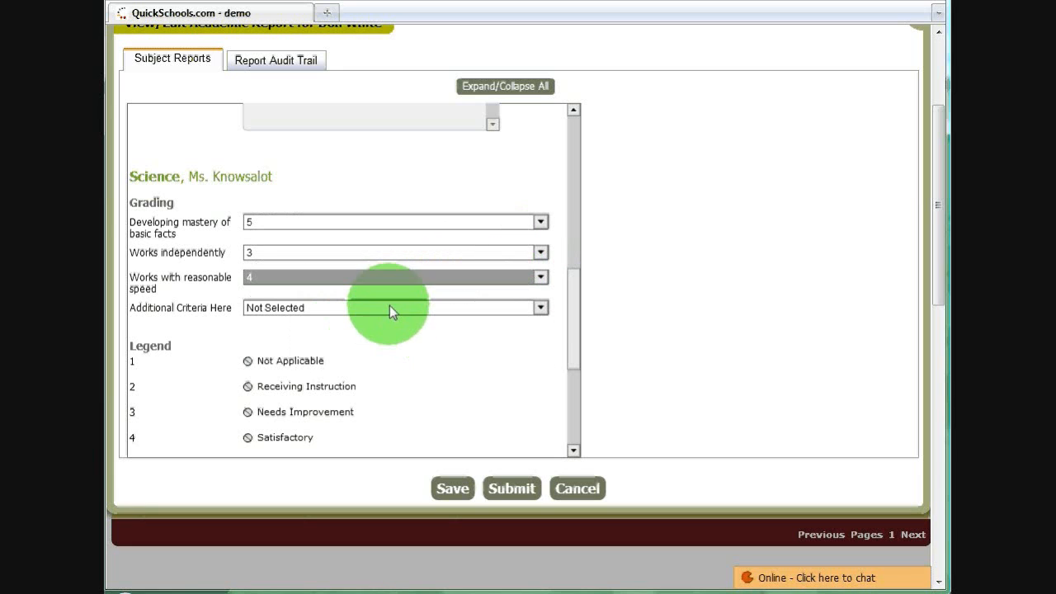
left_click(288, 307)
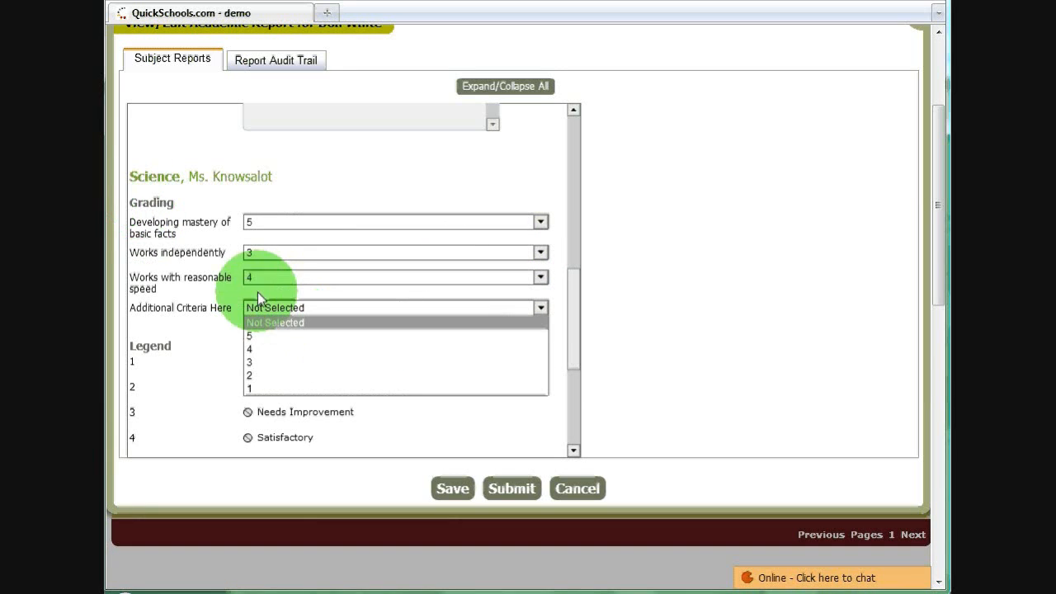
left_click(256, 336)
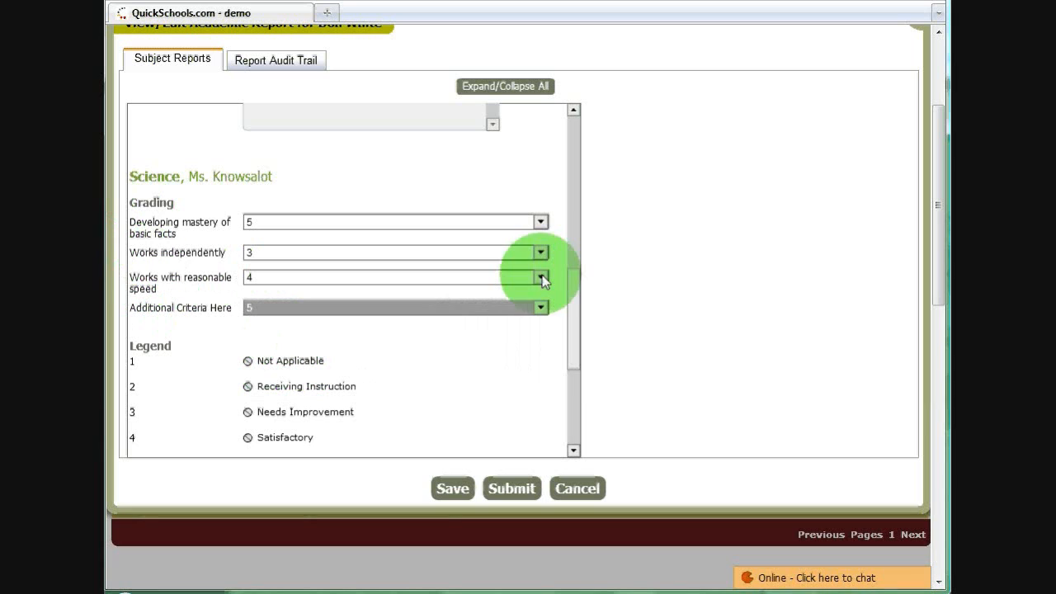
- Go to the Science remark and submit the student's Math and Science subject reports
left_click_drag(578, 295, 424, 358)
left_click(405, 344)
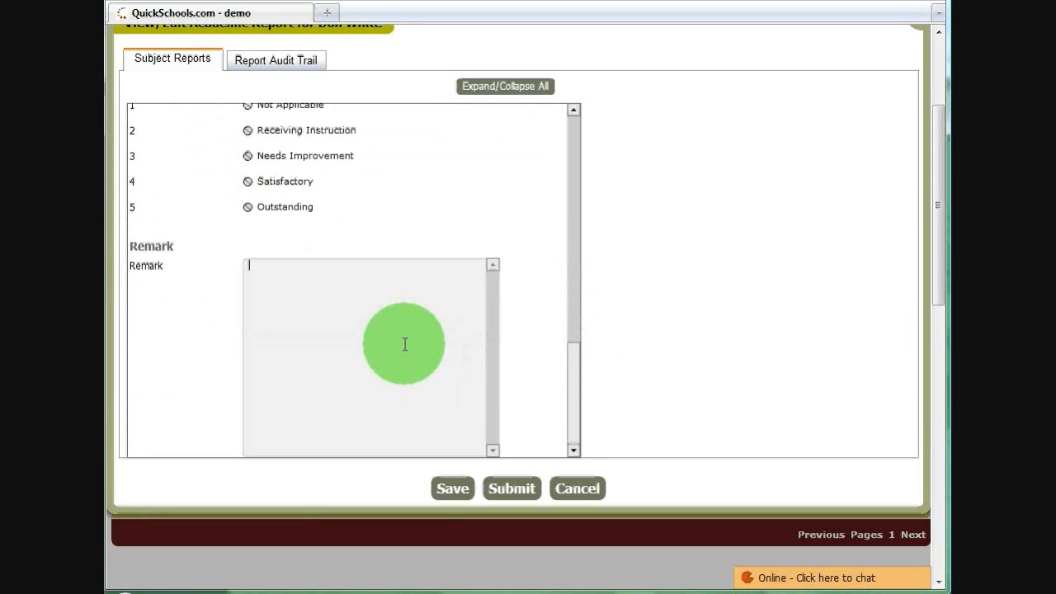
left_click(512, 489)
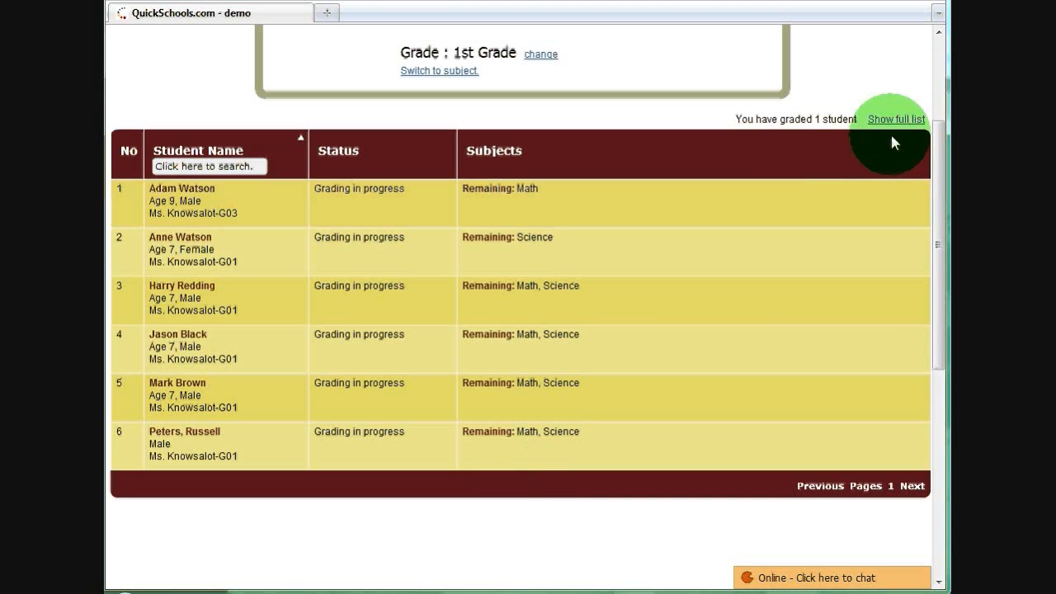
- Show the full list of 1st Grade students, including those already graded
left_click(891, 124)
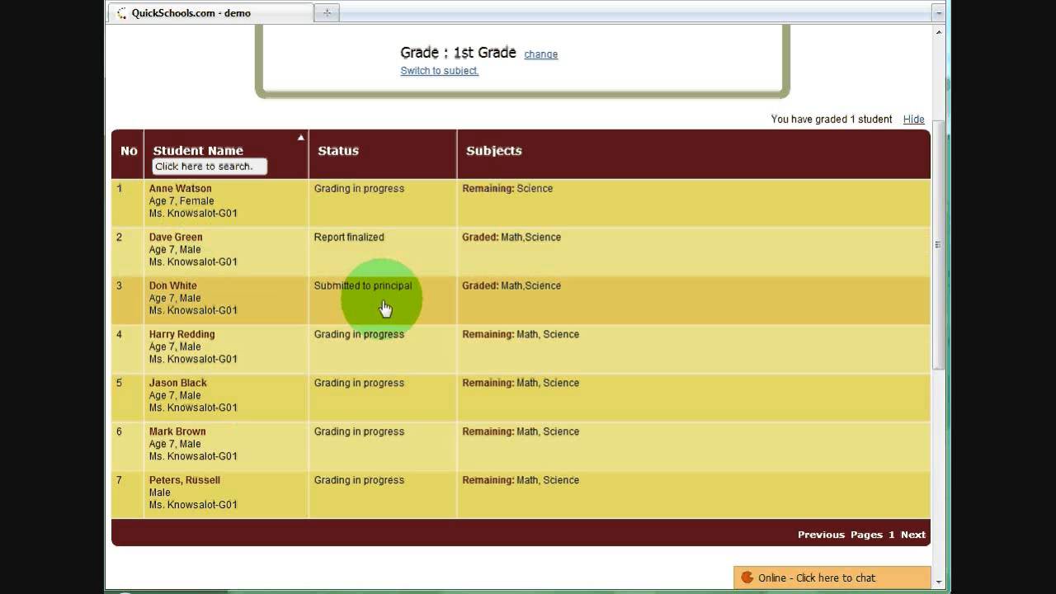
- Log off the teacher account and log in as principal, entering the account username and password
left_click_drag(943, 294, 939, 162)
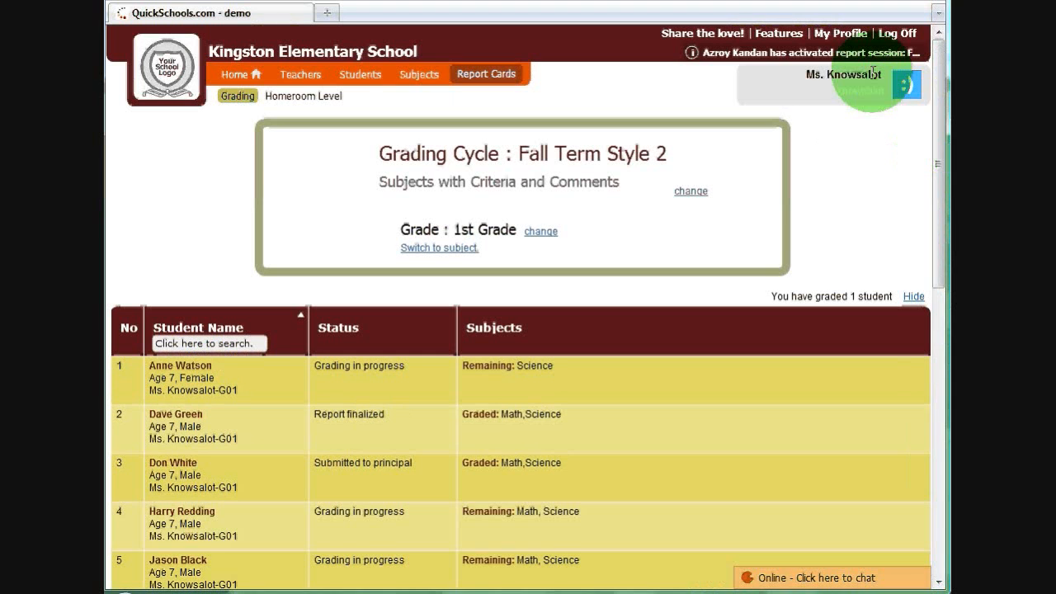
left_click(897, 33)
type("principal")
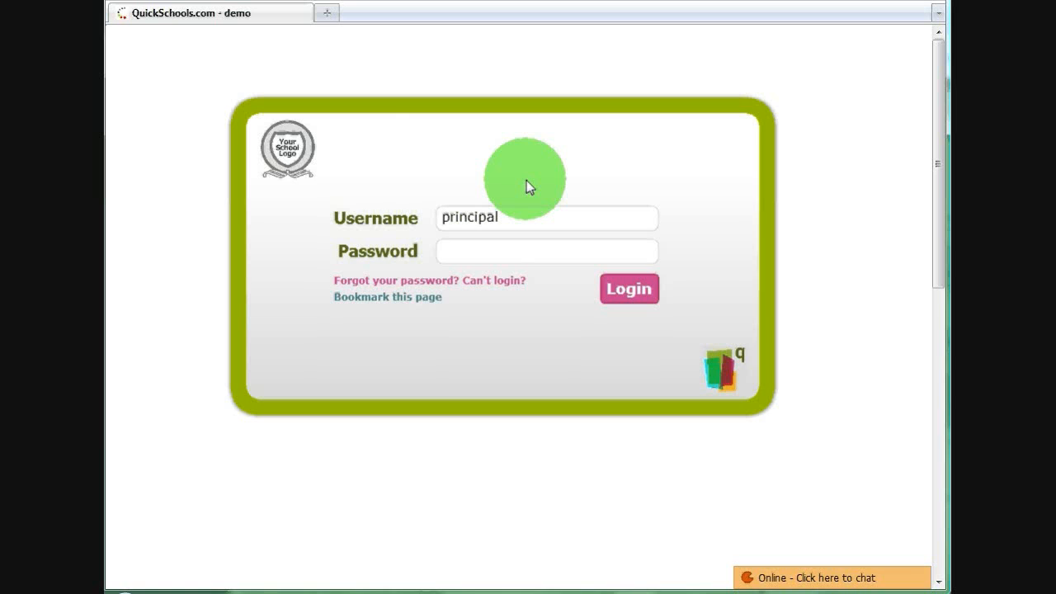
key("Return")
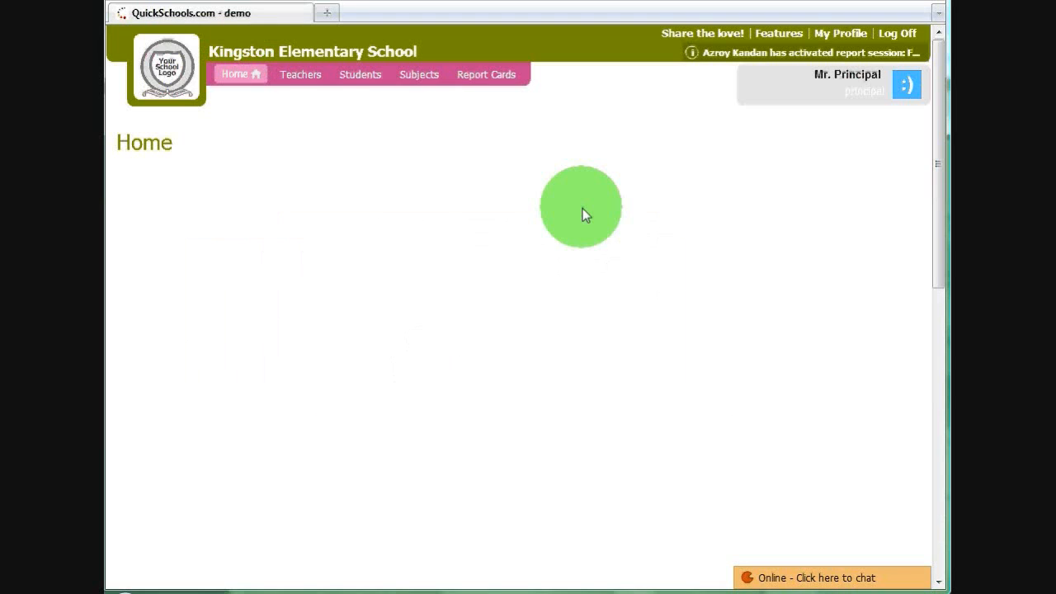
- Open the principal-level report card list and change its grading cycle to Fall Term Style 2
left_click(474, 78)
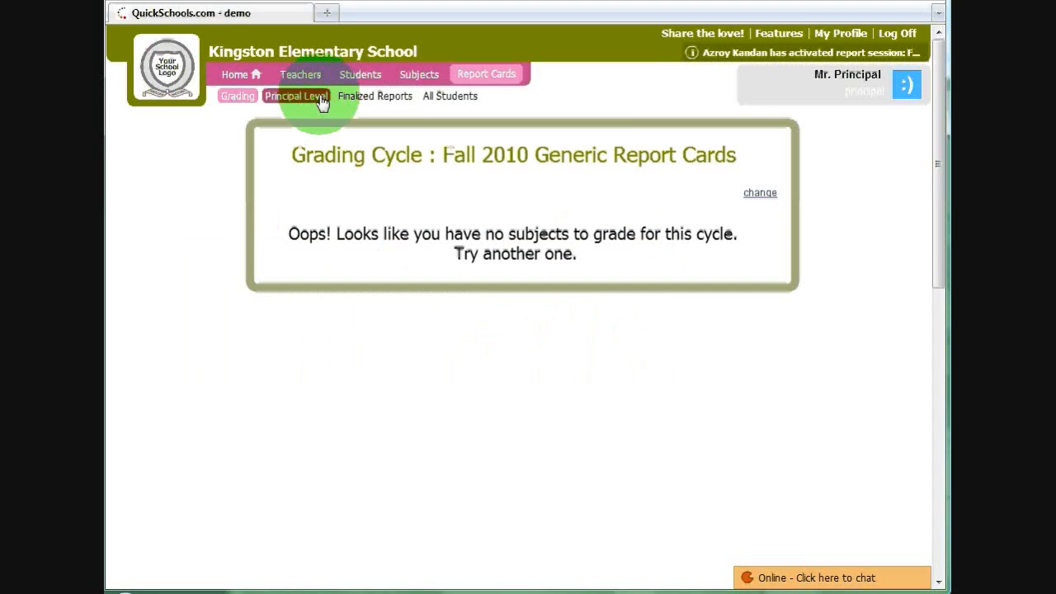
left_click(322, 97)
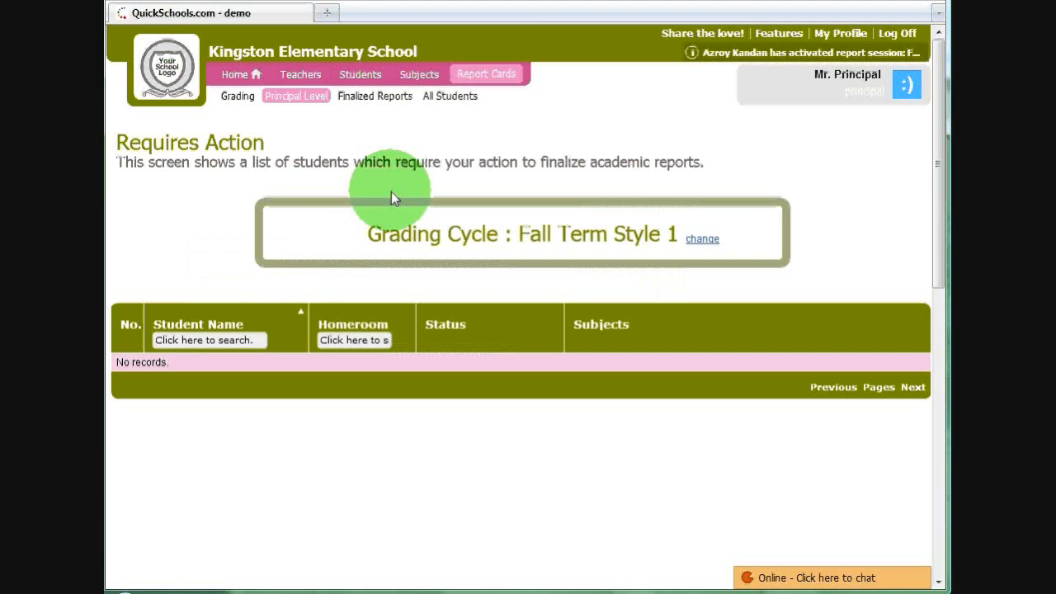
left_click(701, 240)
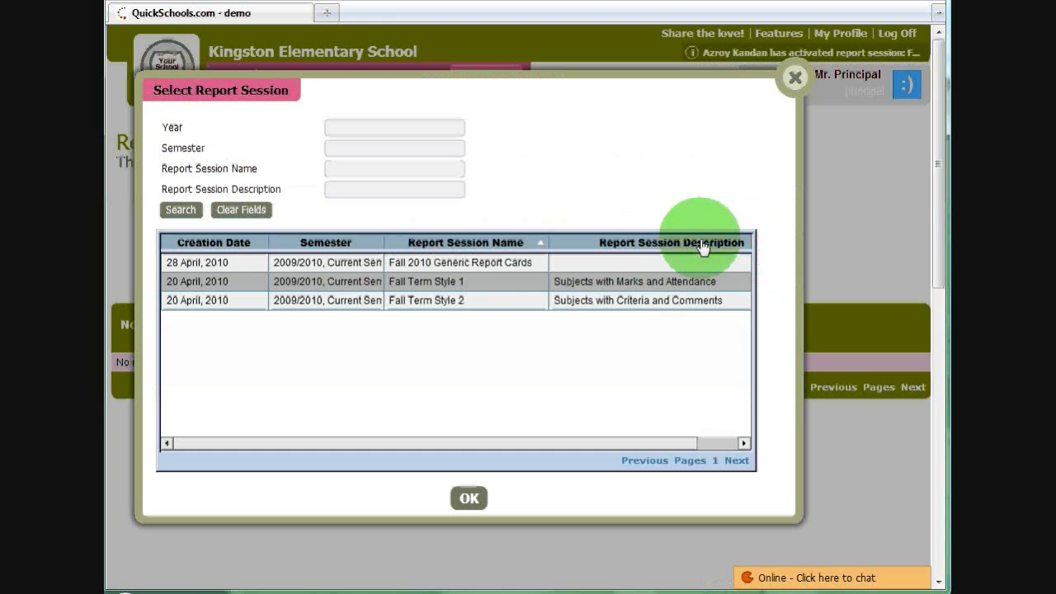
left_click(468, 302)
- Open the first listed student's academic report, review its Math and Science sections, and submit it for finalization
left_click(432, 364)
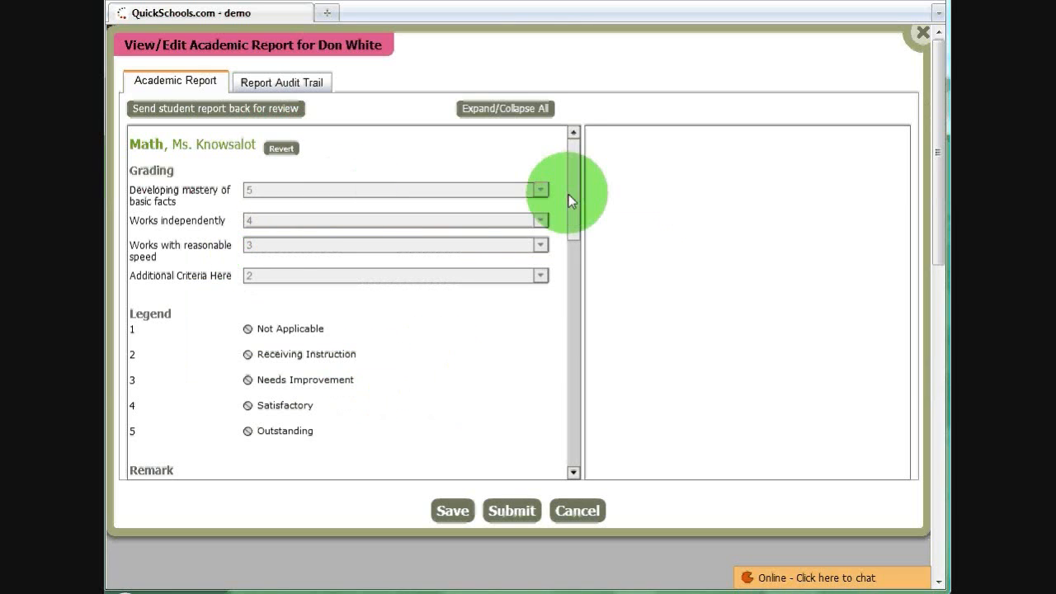
left_click_drag(571, 190, 589, 438)
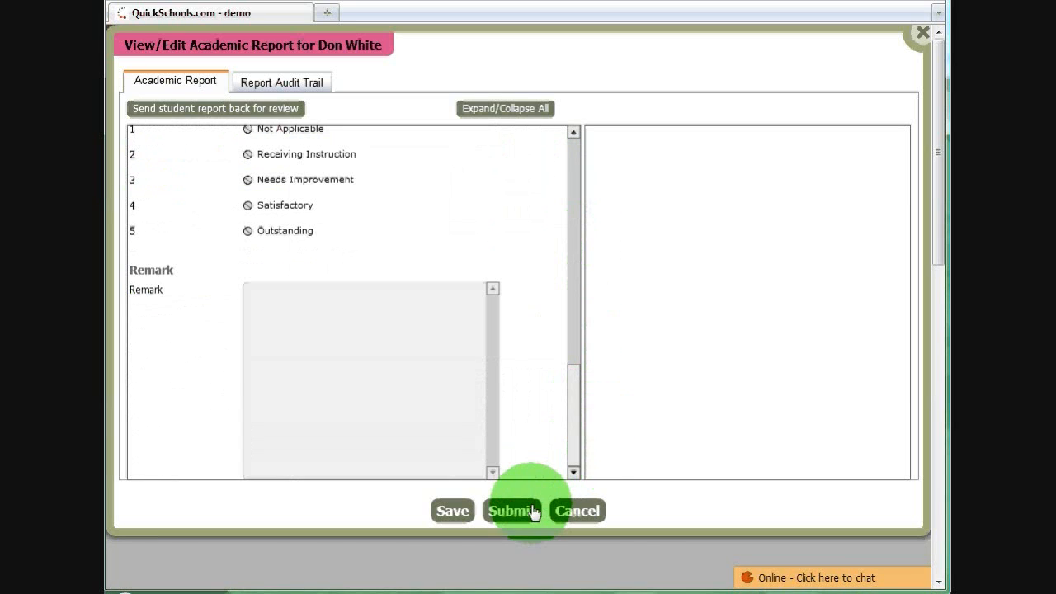
left_click(537, 509)
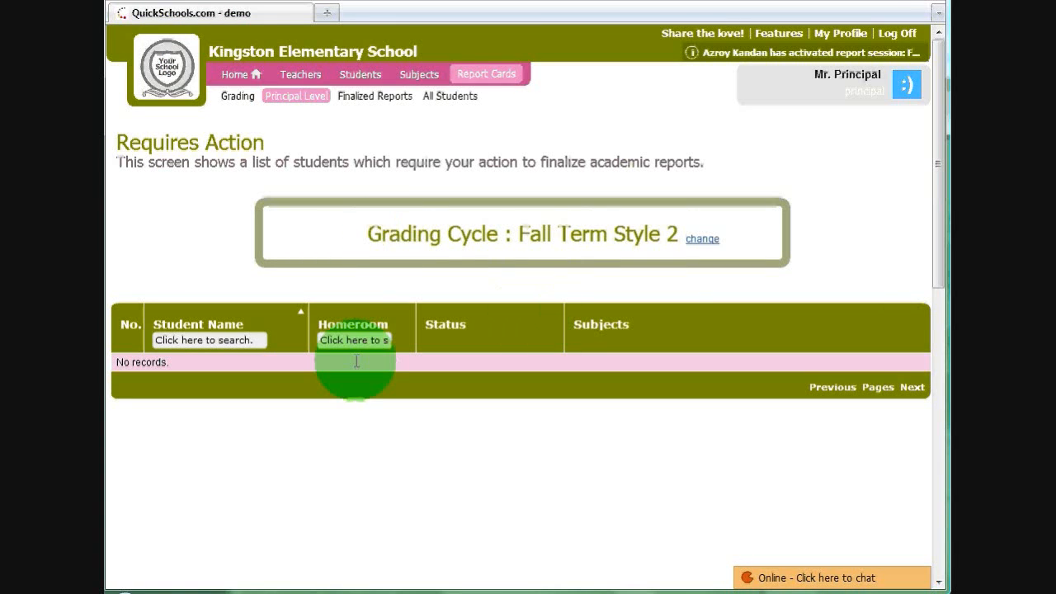
- Open the newly finalized student's Fall Term Style 2 report card as a PDF and examine its Math criteria, legend and term remarks
left_click(379, 104)
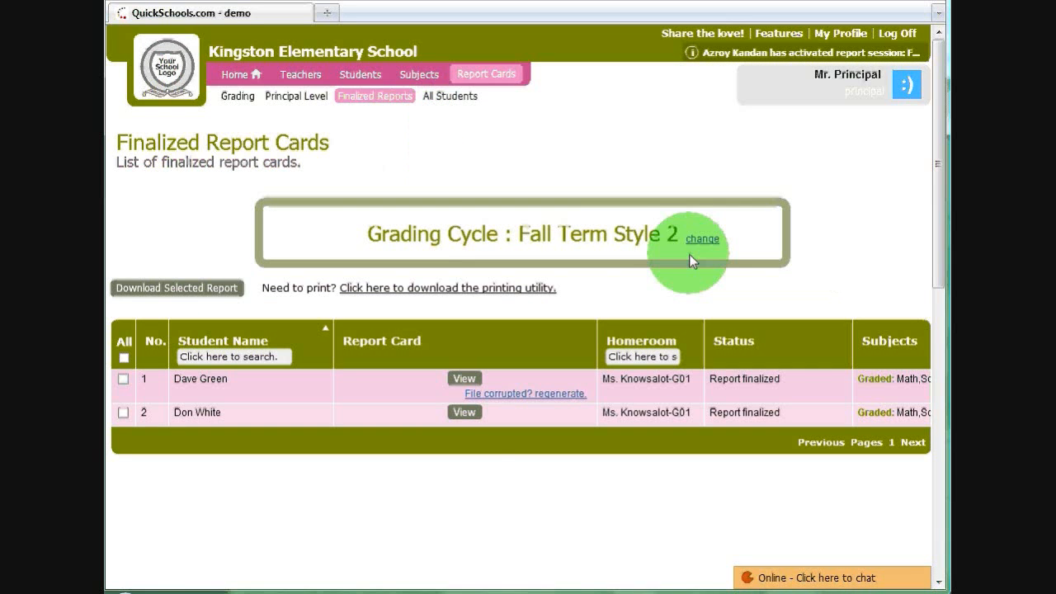
left_click(465, 415)
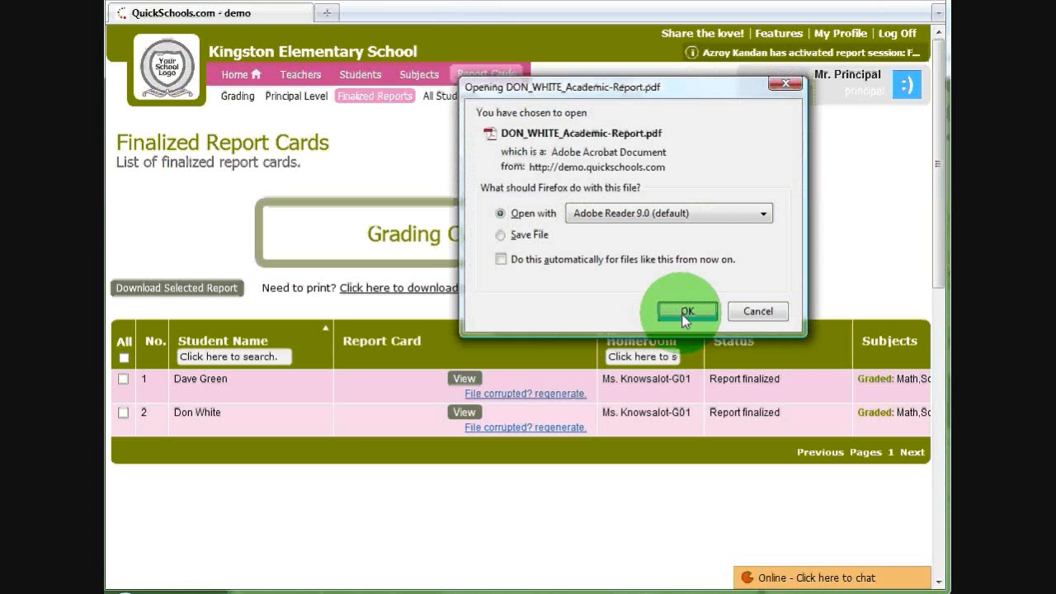
left_click(687, 312)
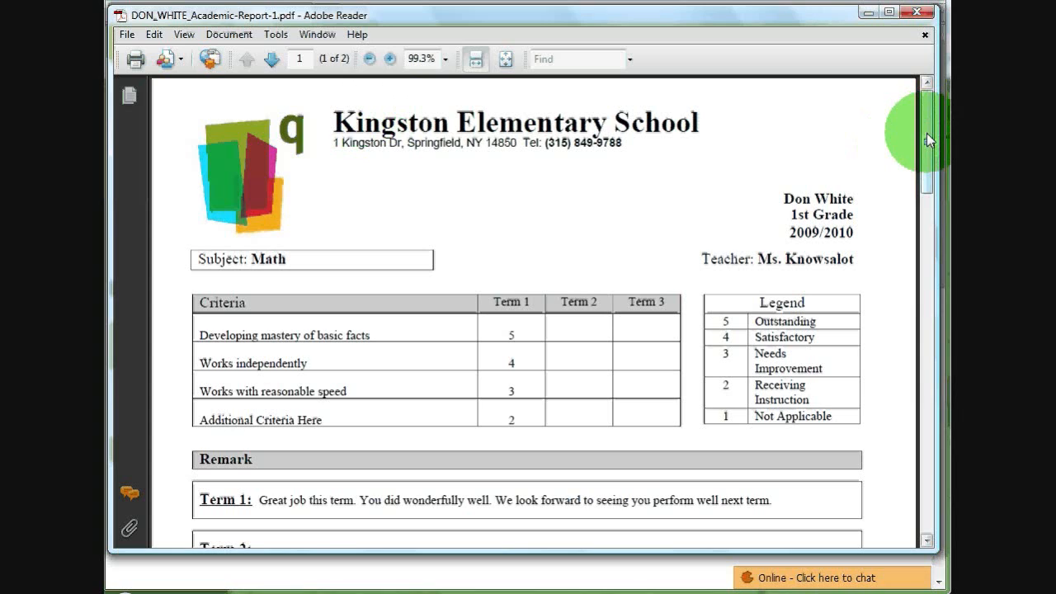
scroll(925, 135, "down", 1)
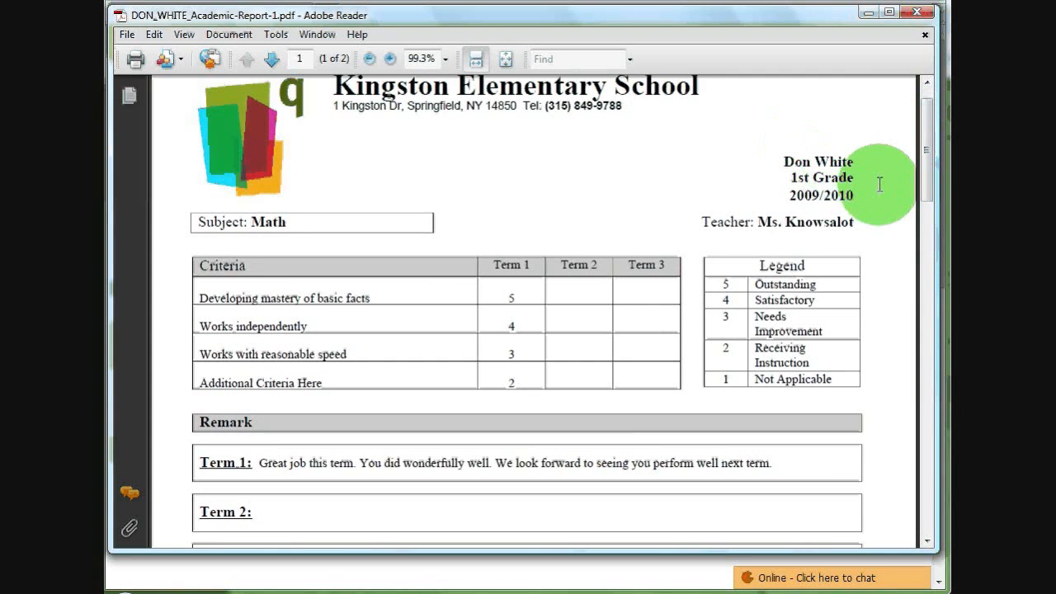
left_click_drag(927, 154, 928, 181)
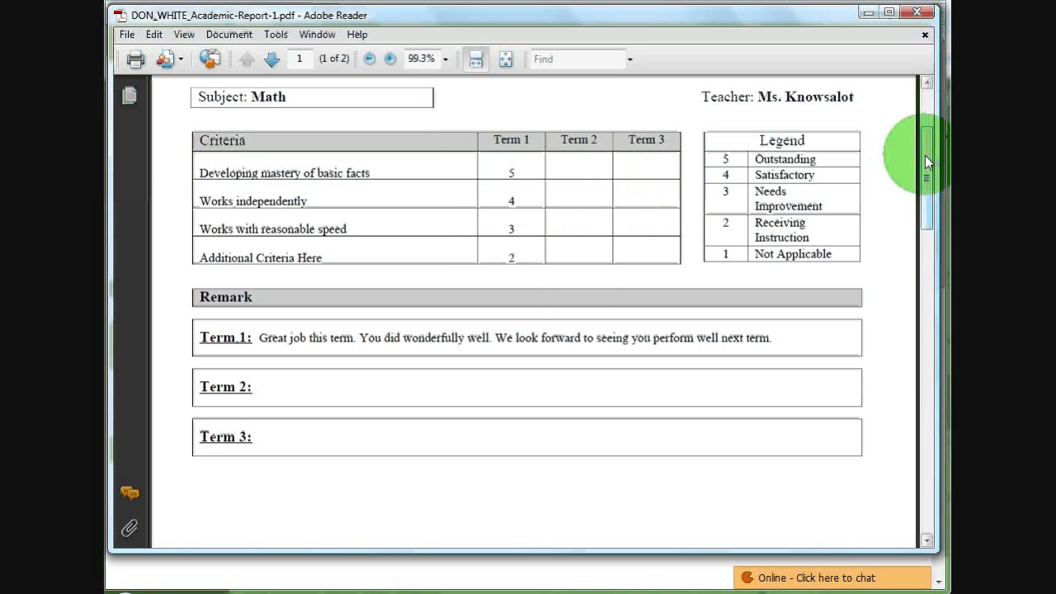
scroll(925, 155, "down", 3)
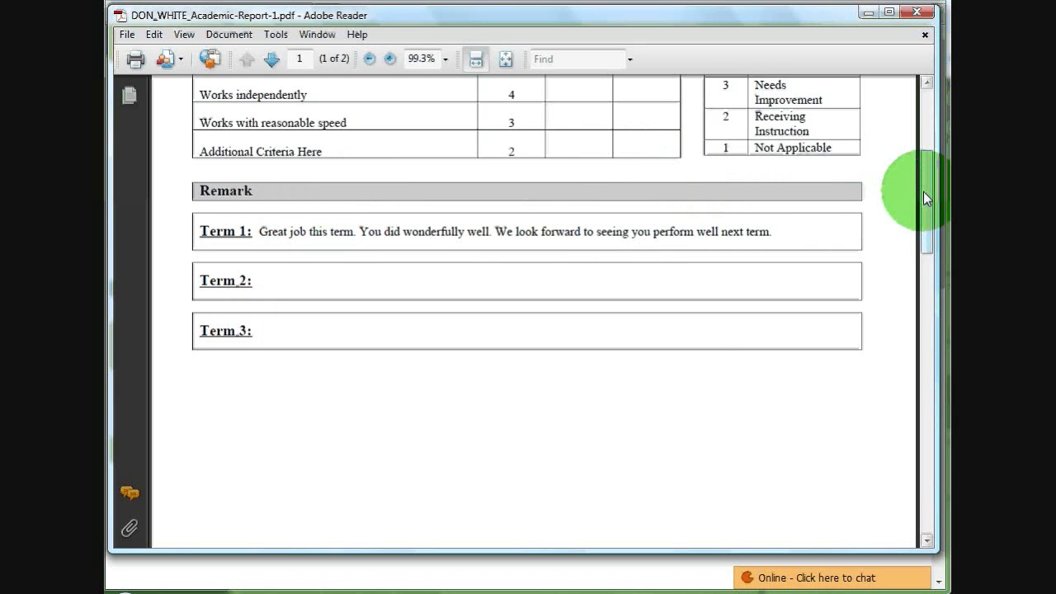
left_click_drag(924, 191, 910, 107)
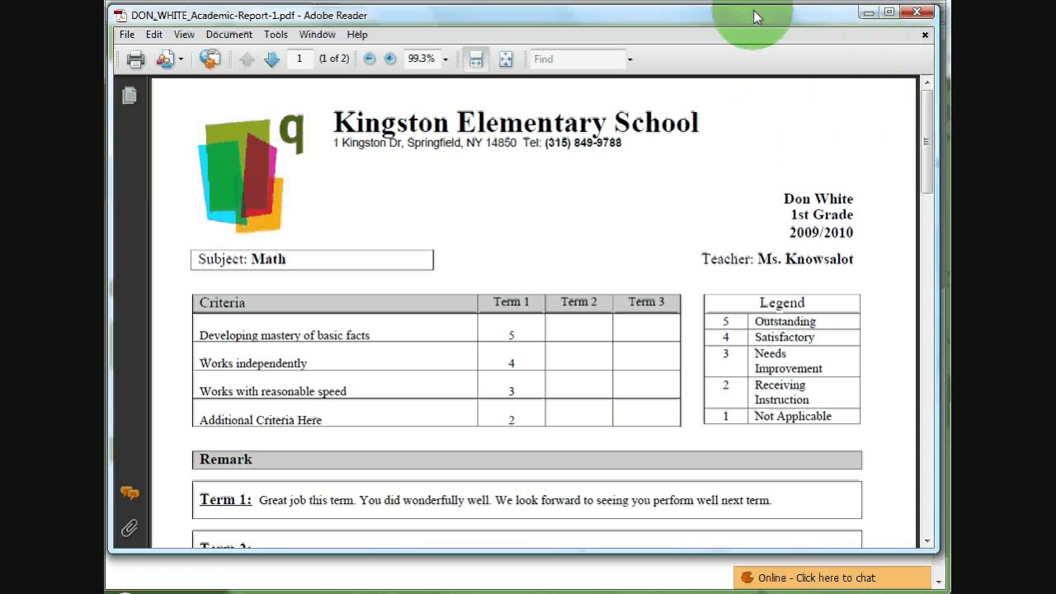
left_click_drag(760, 18, 762, 20)
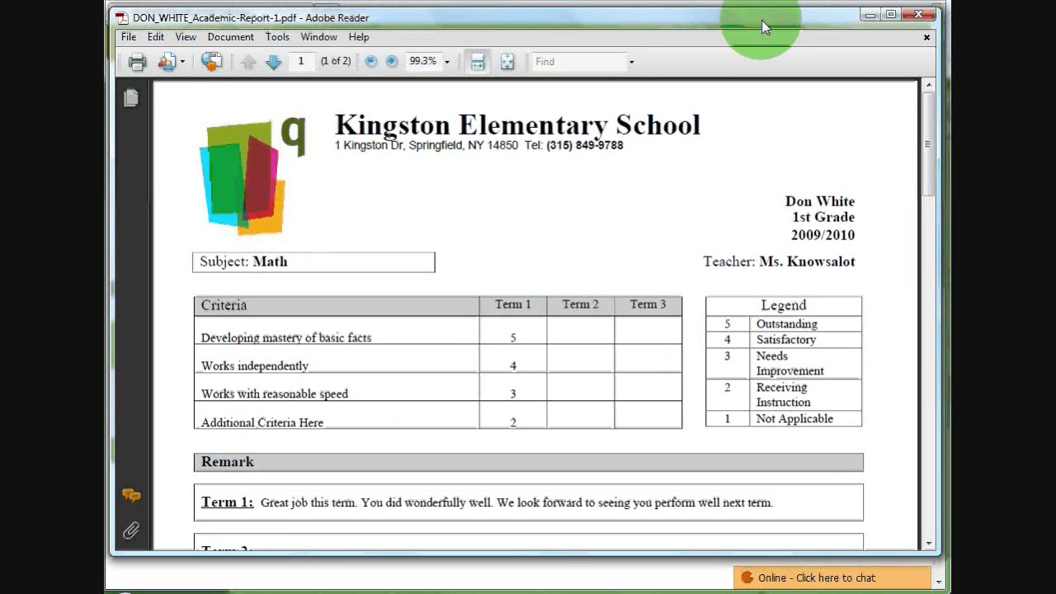